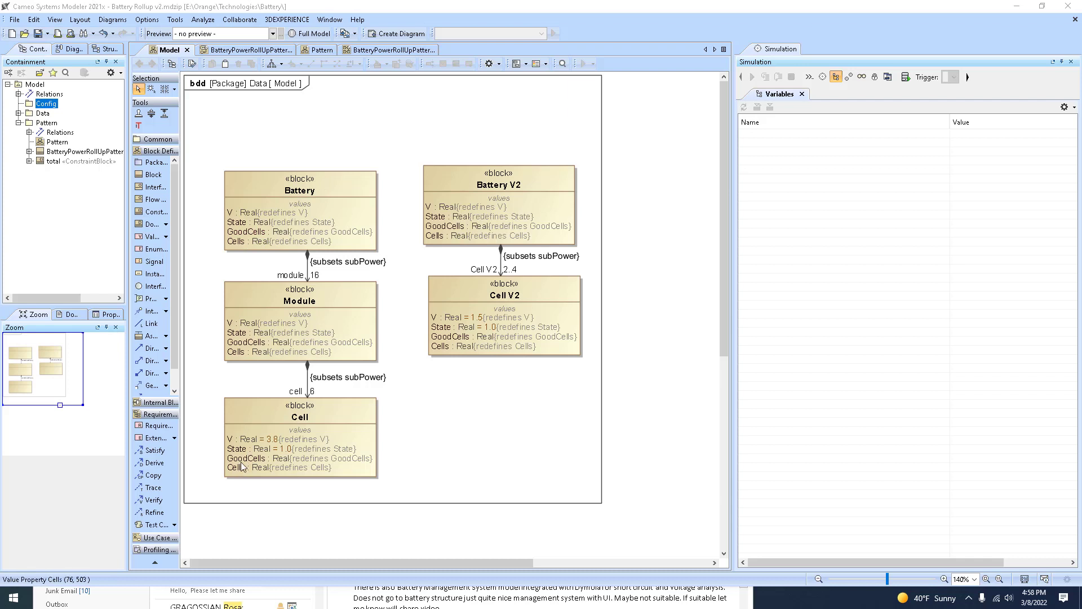
Start simulating the Battery block and expand module [1] and its six cells in Variables
right_click(305, 193)
left_click(487, 369)
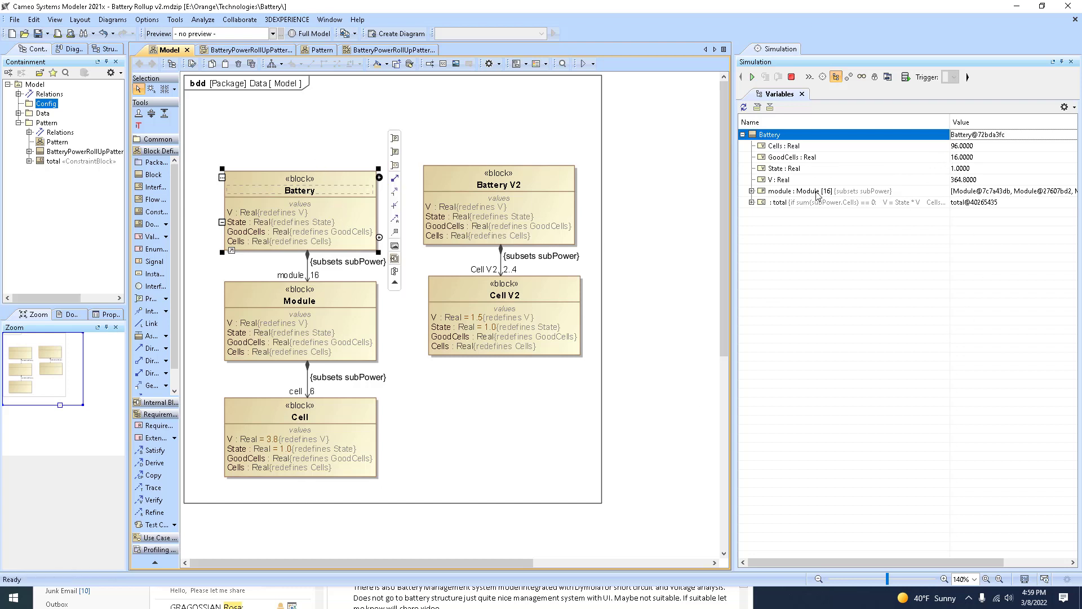
left_click(752, 193)
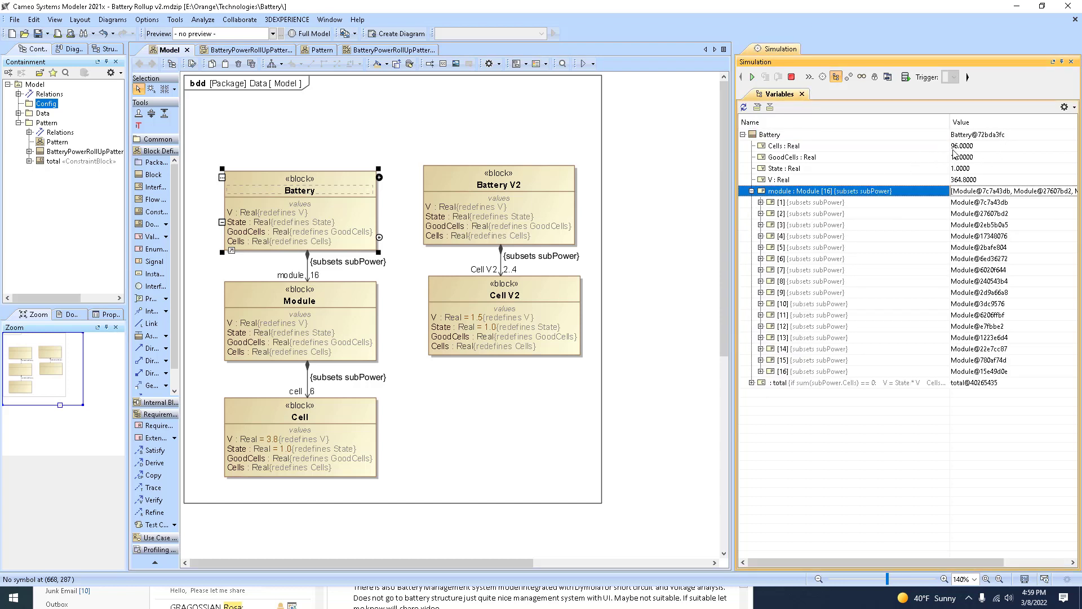
left_click(761, 203)
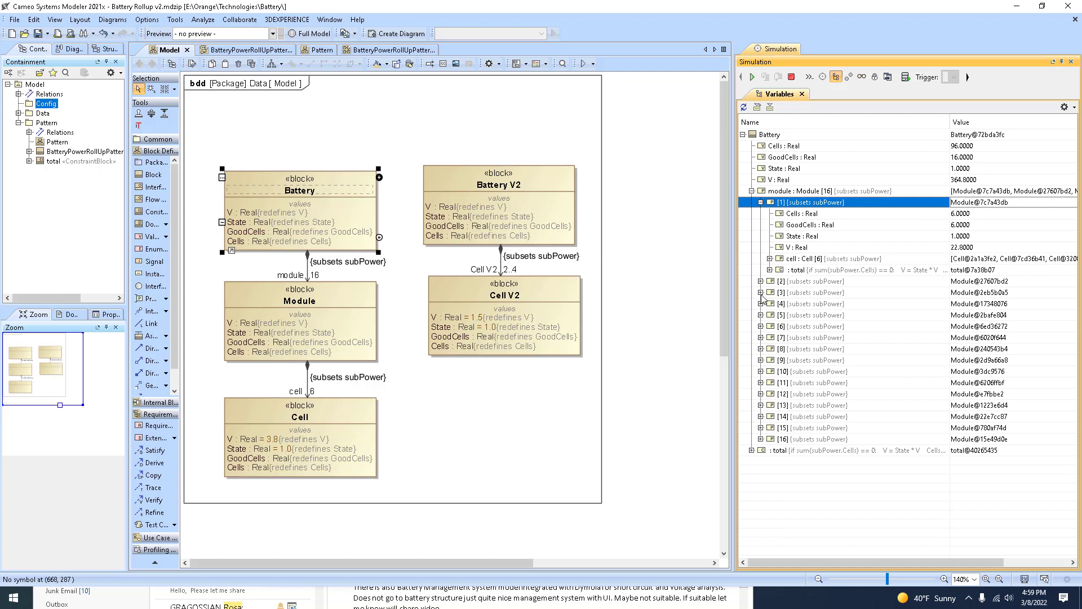
left_click(770, 259)
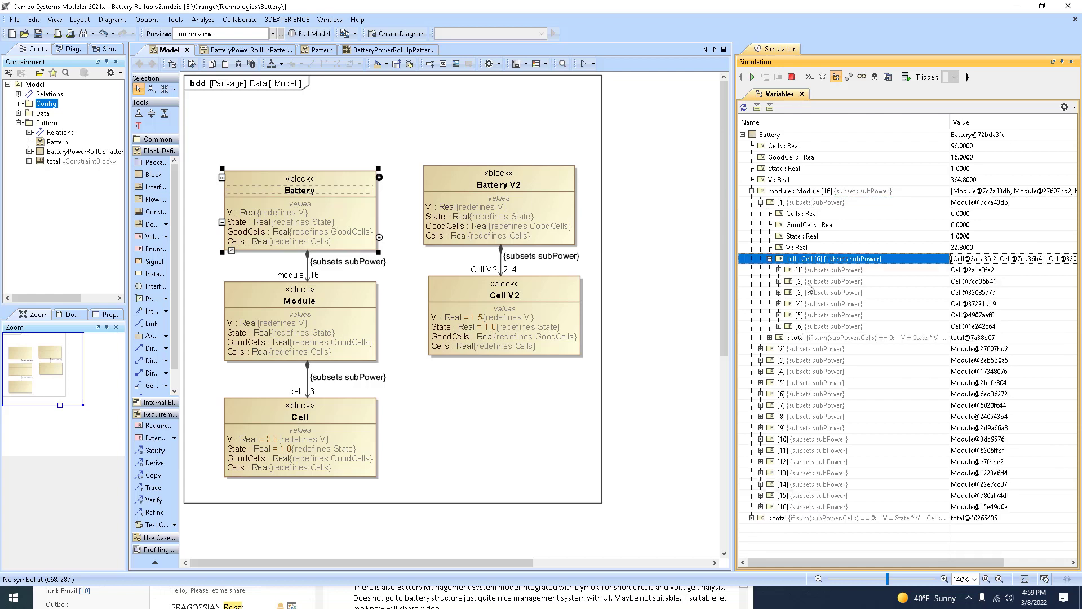
Inspect the first cell, run the simulation, and view the BatteryPowerRollUpPattern state machine
left_click(779, 270)
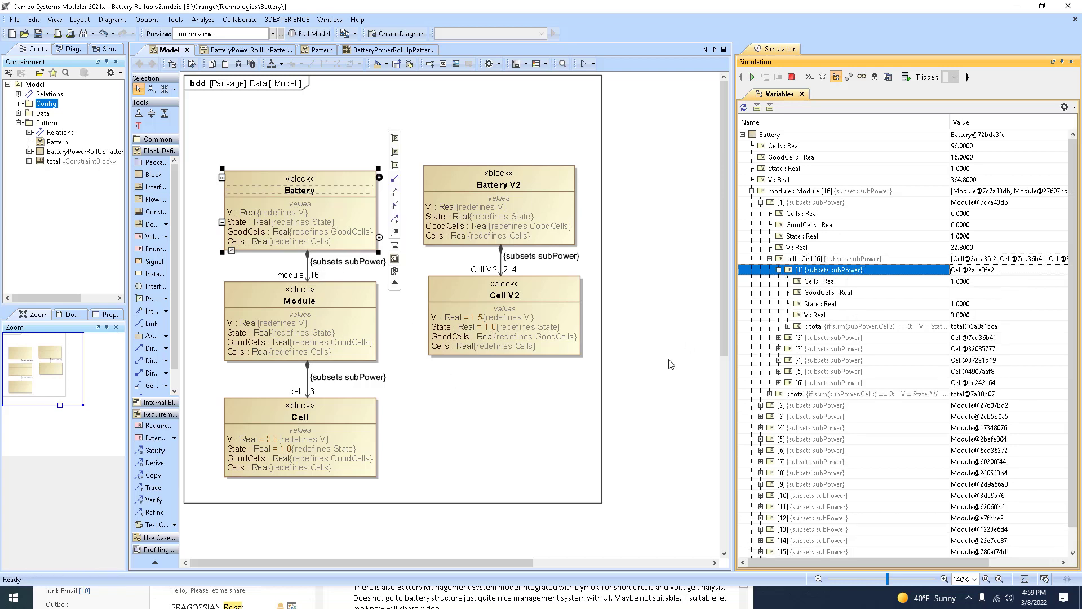
left_click(779, 270)
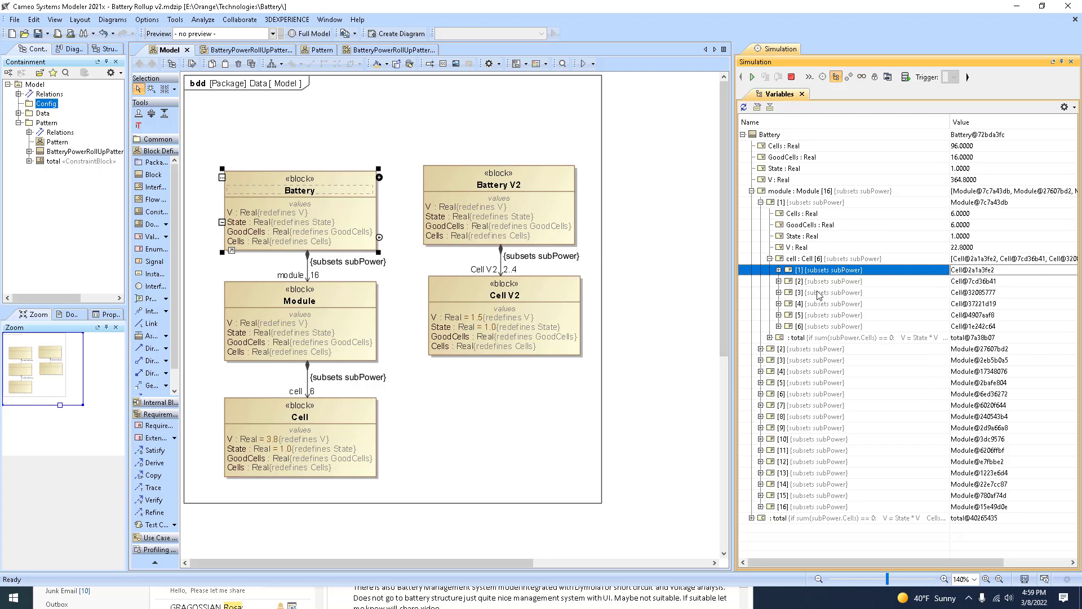
left_click(751, 76)
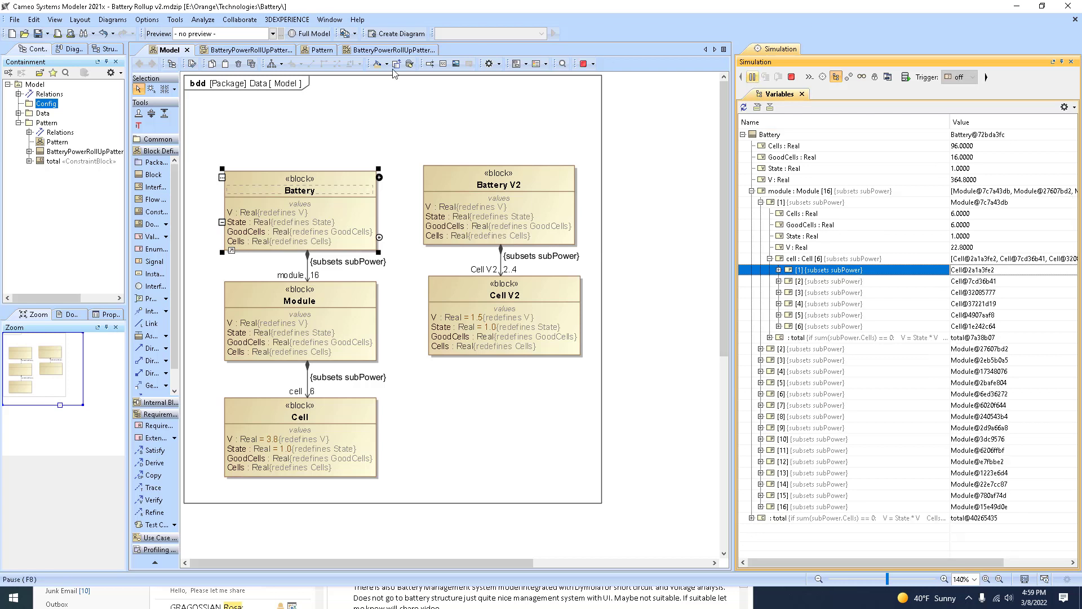
left_click(235, 50)
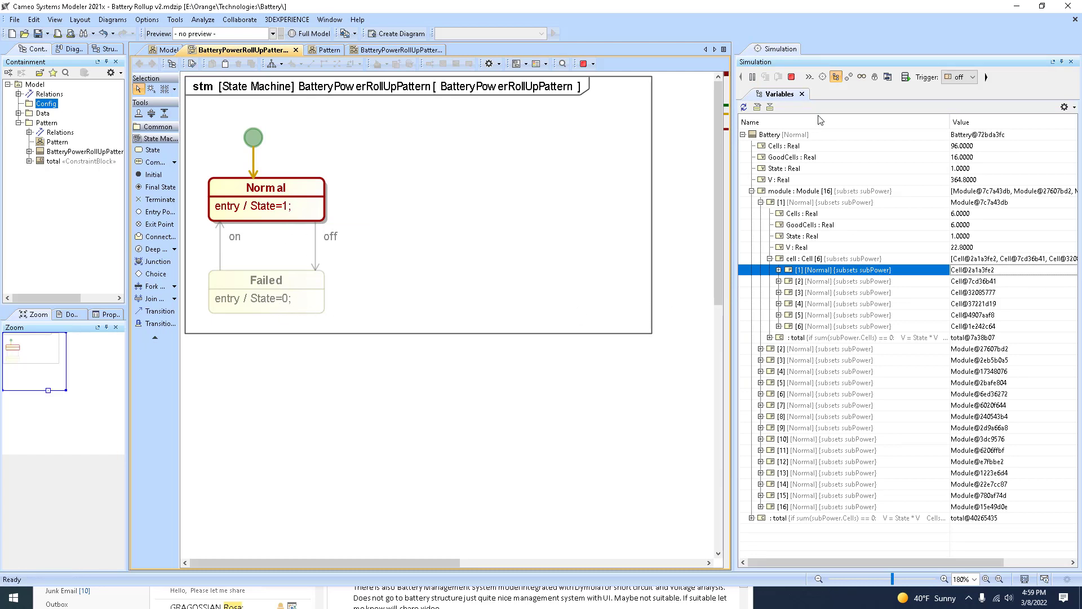
Send the 'off' trigger to cells [1] and [2] of module 1, failing both
left_click(958, 77)
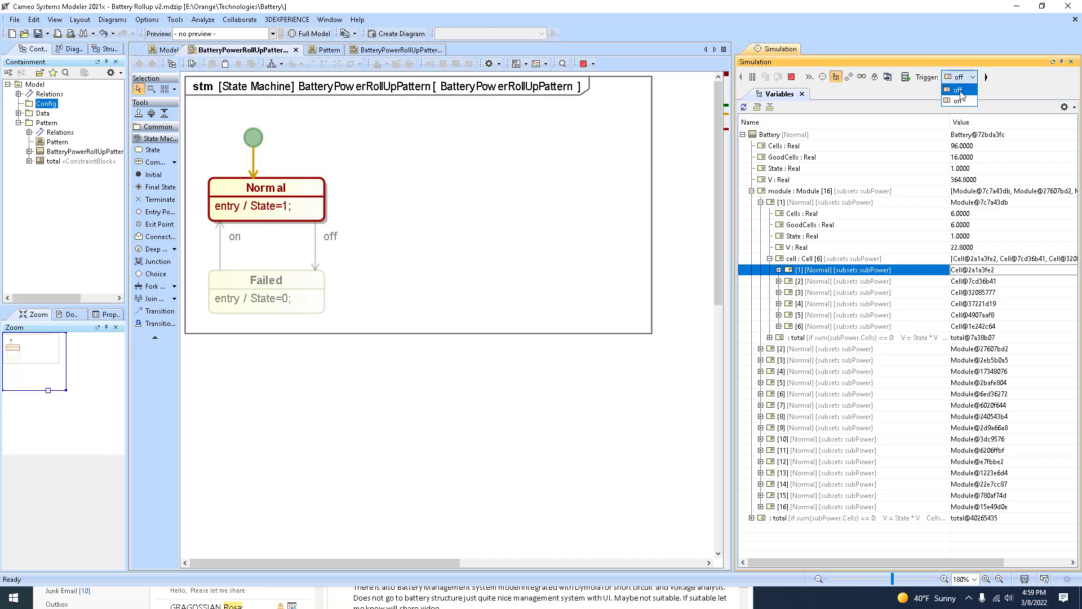
left_click(959, 97)
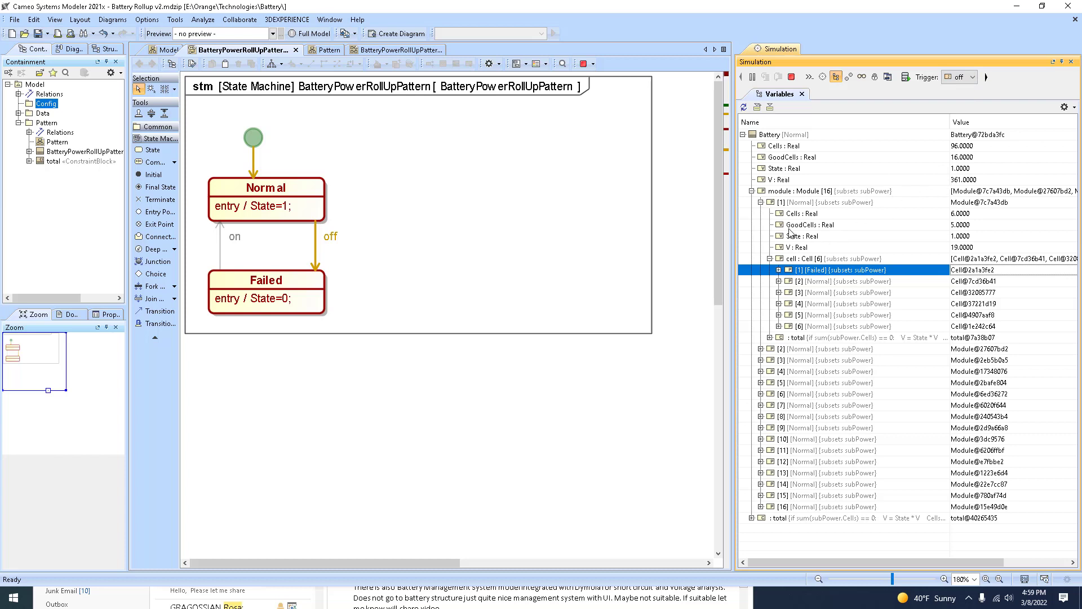
left_click(850, 284)
left_click(959, 78)
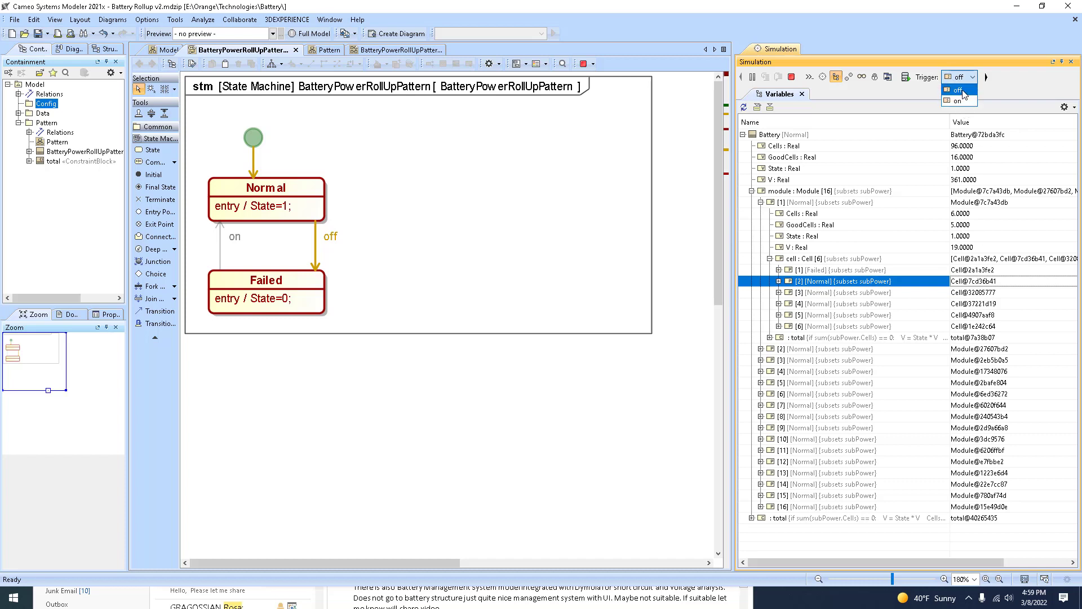
left_click(964, 101)
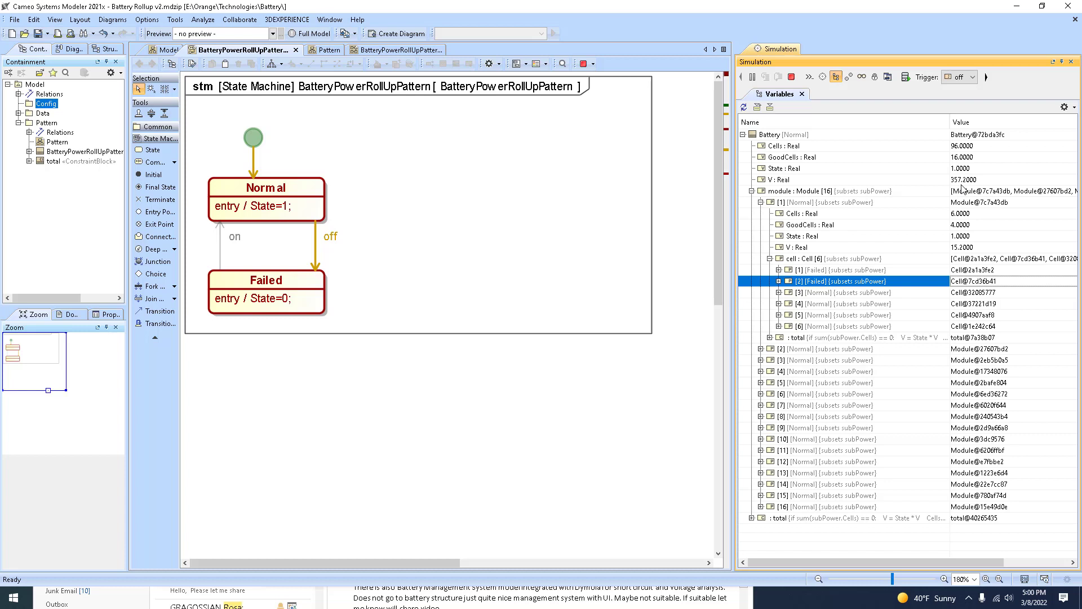
Terminate the simulation and review the Model, Pattern and BatteryPowerRollUpPattern parametric diagrams
left_click(153, 54)
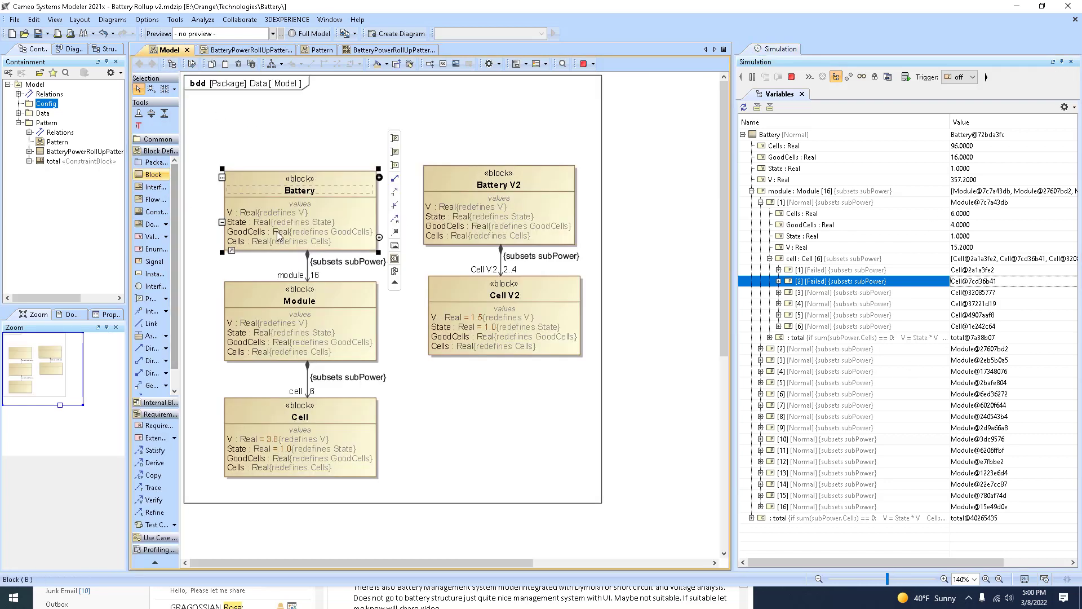
left_click(791, 76)
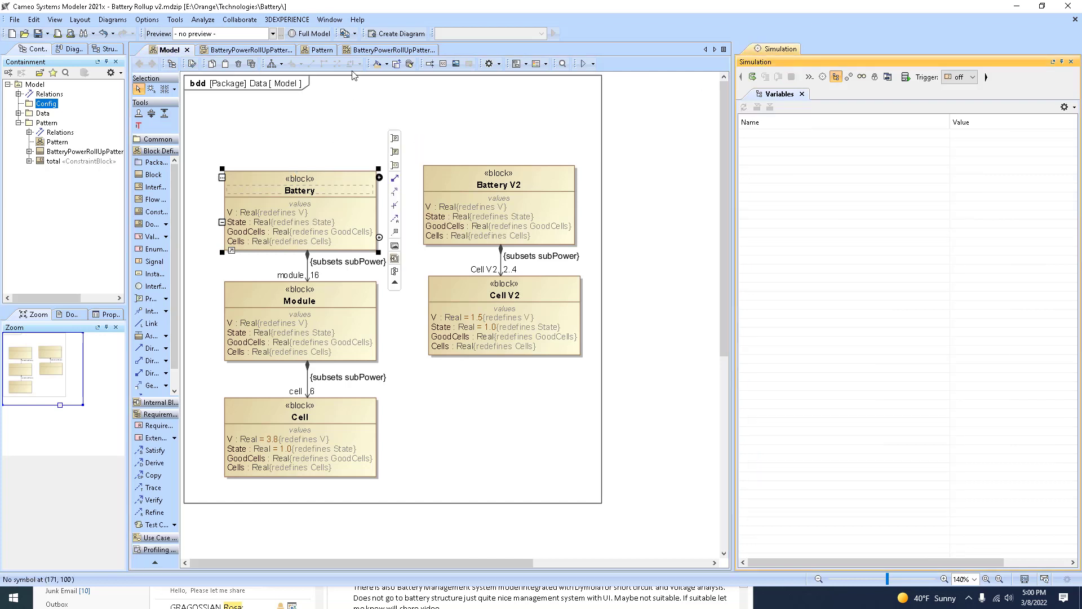
left_click(359, 51)
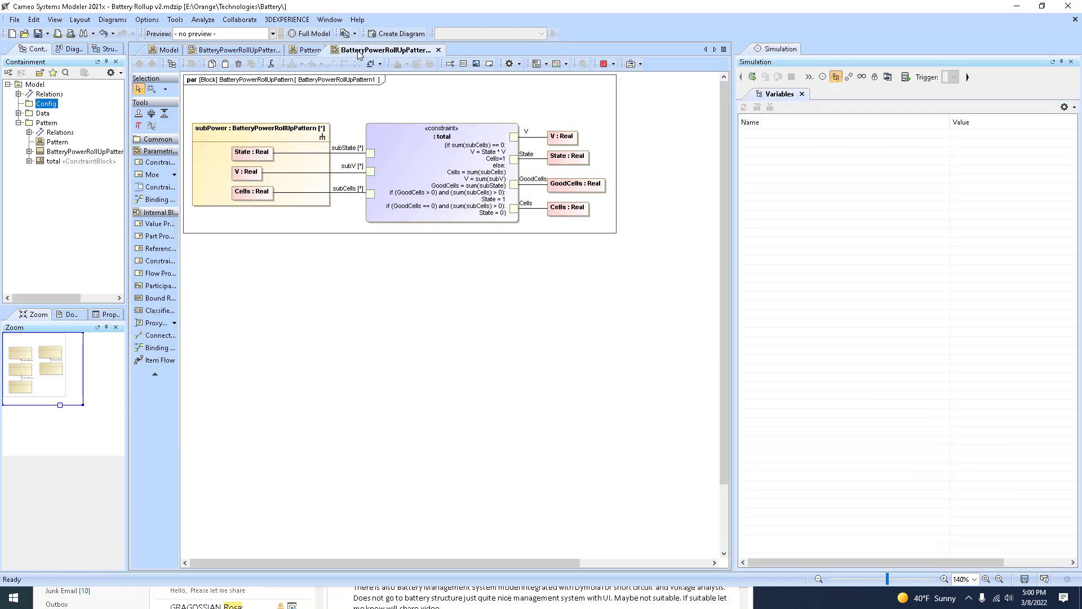
left_click(306, 50)
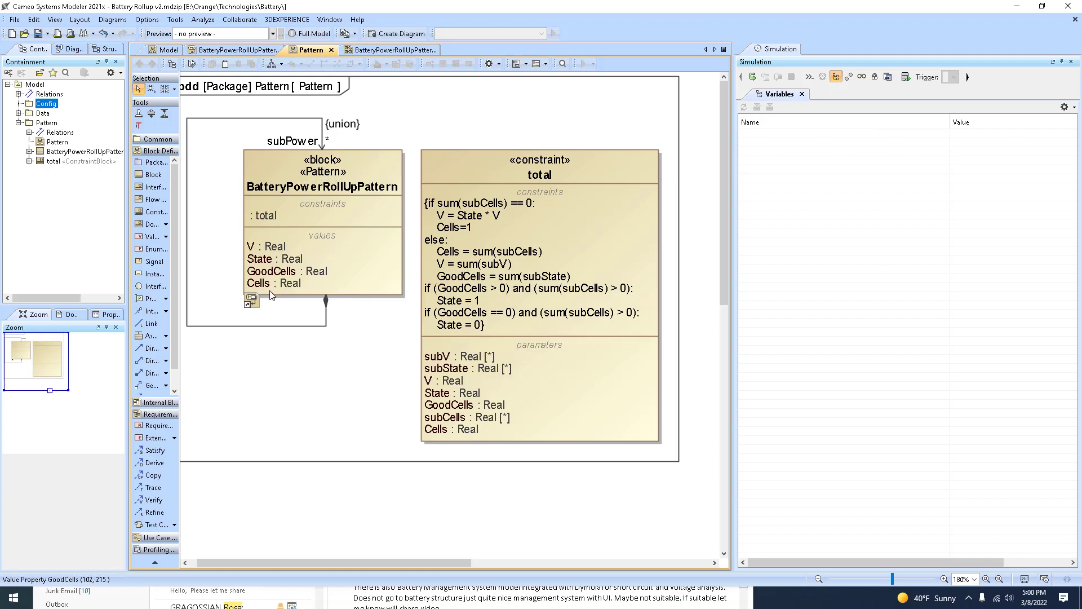
left_click(168, 50)
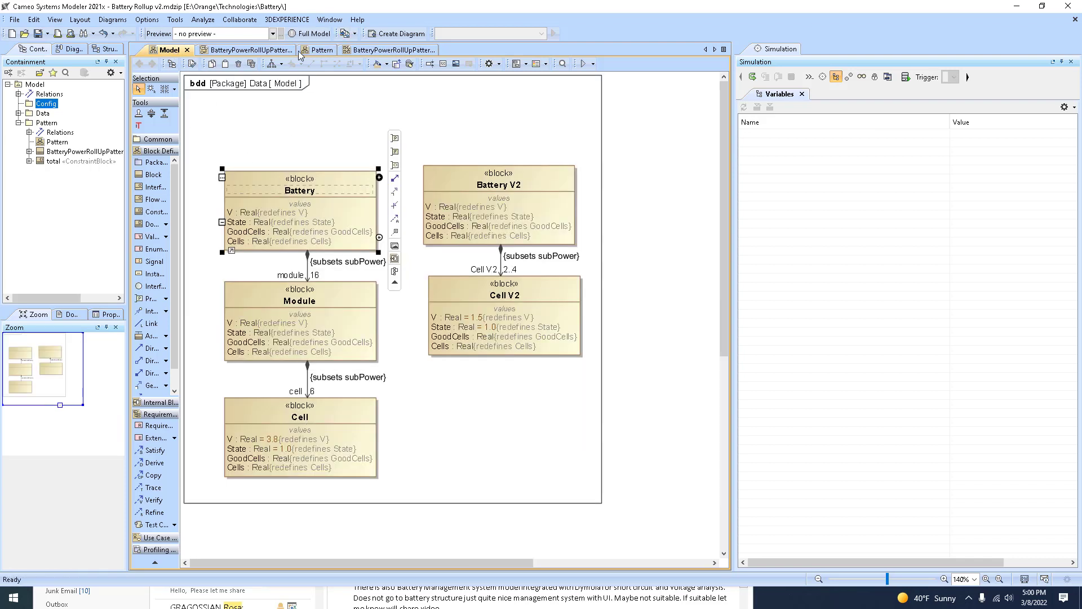
left_click(317, 51)
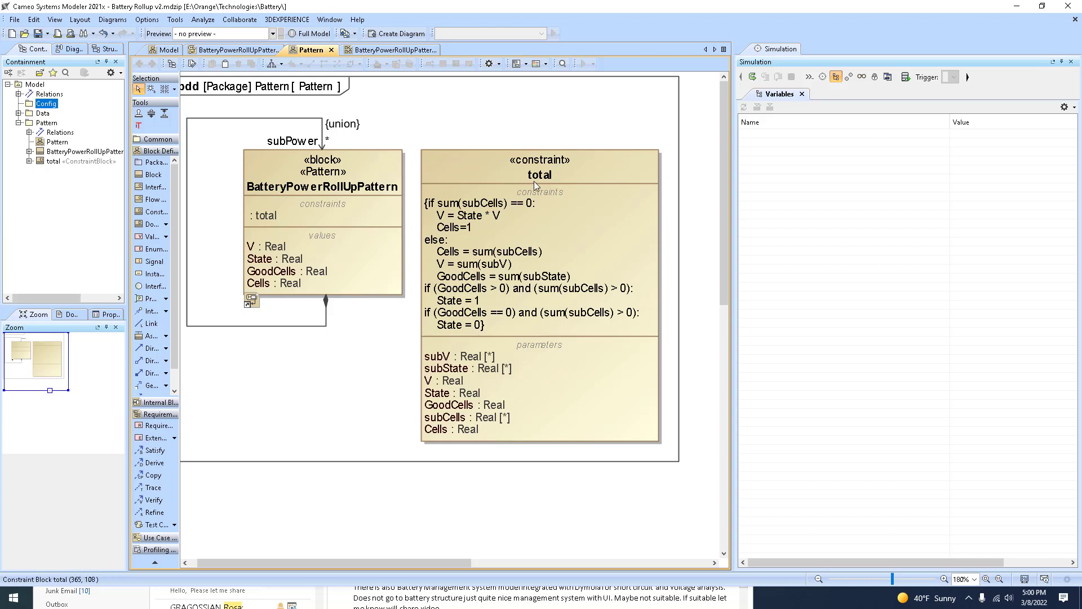
left_click(385, 50)
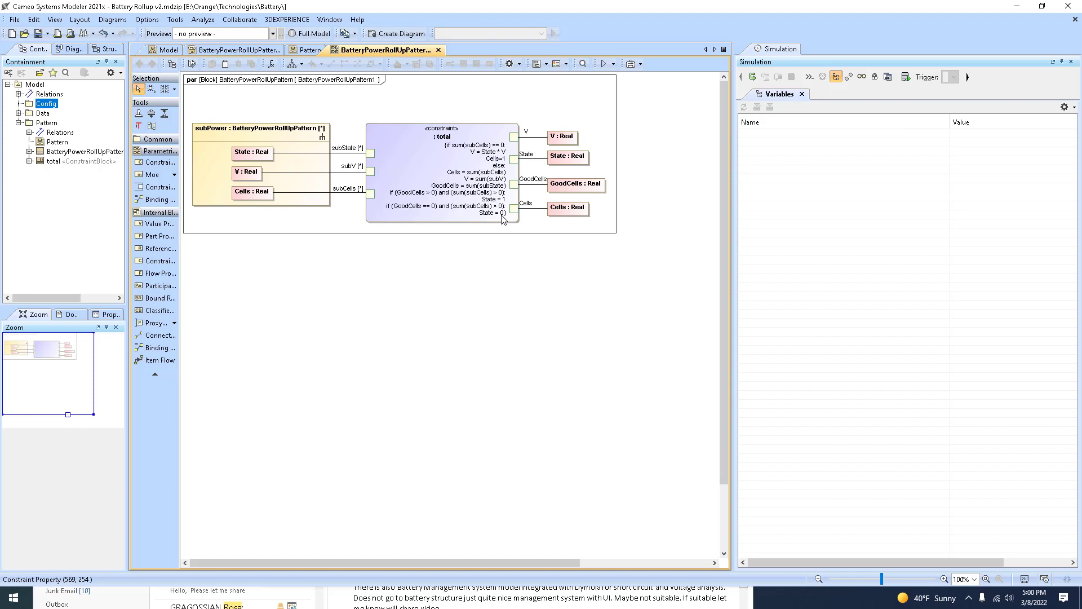
scroll(504, 213, "up", 2)
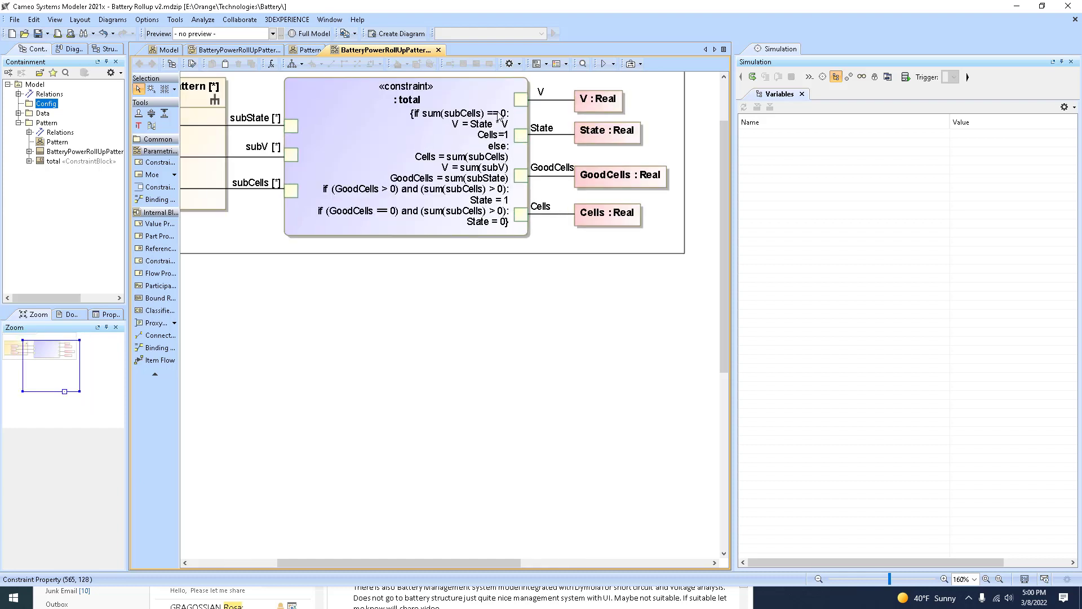
scroll(458, 137, "down", 1)
scroll(470, 148, "up", 2)
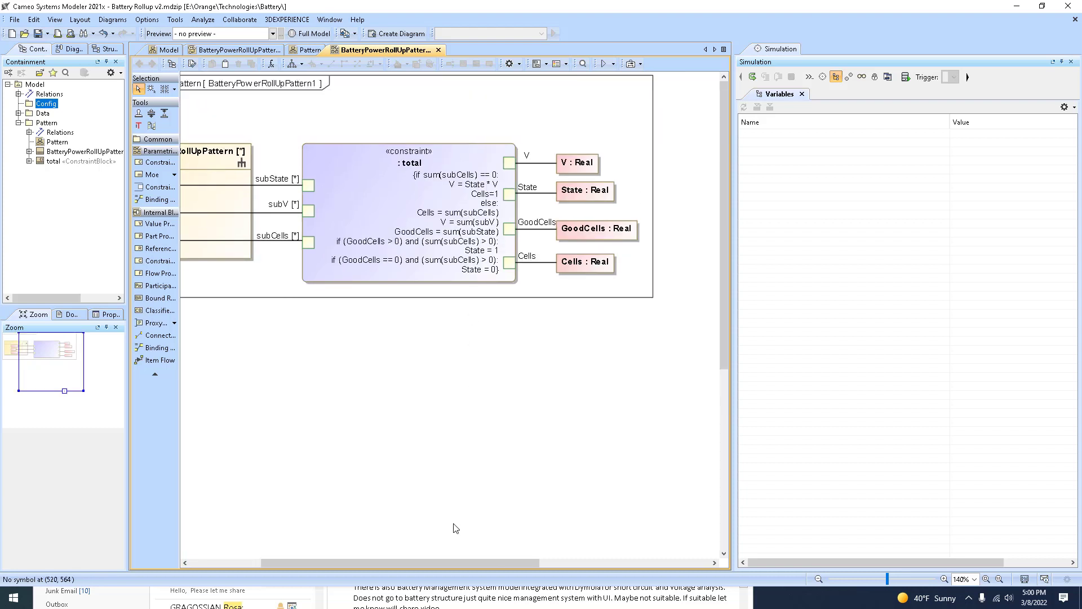
left_click_drag(468, 561, 423, 553)
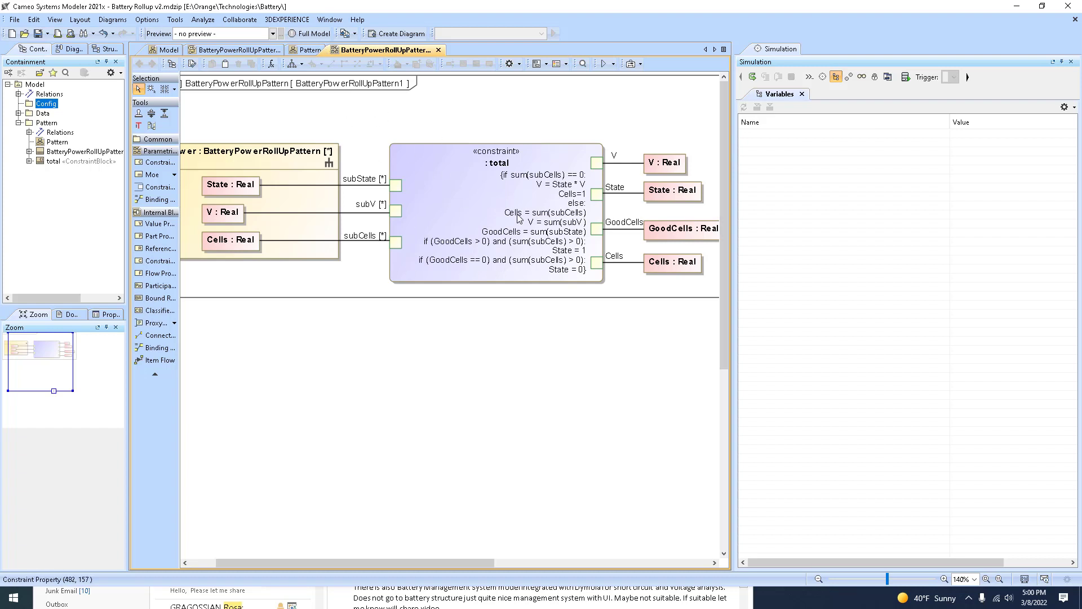
Add block B on the Data diagram with a composition to new part block M
left_click(169, 50)
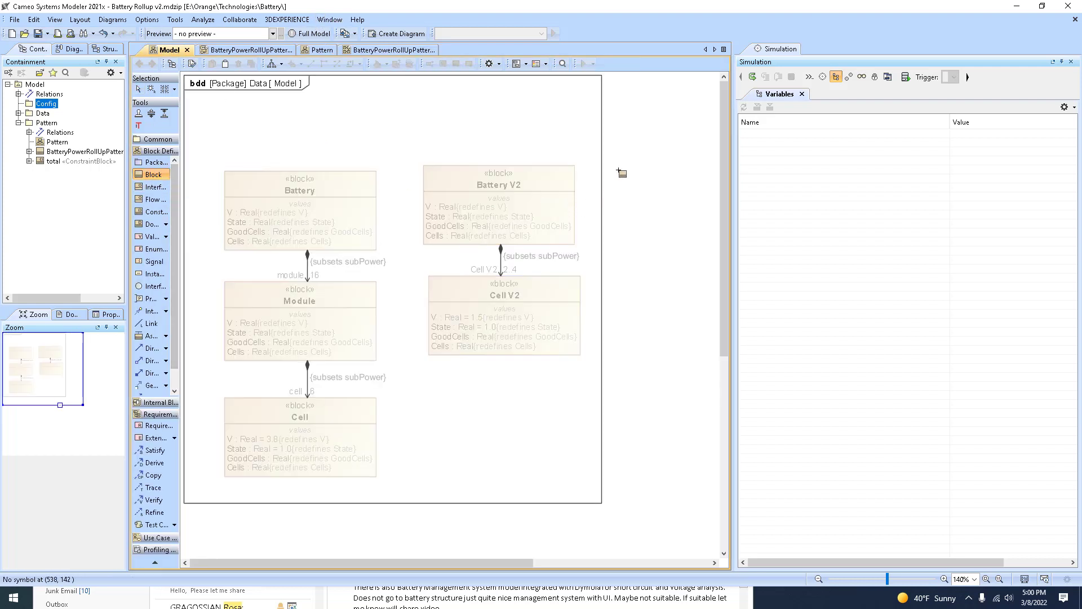
left_click(618, 169)
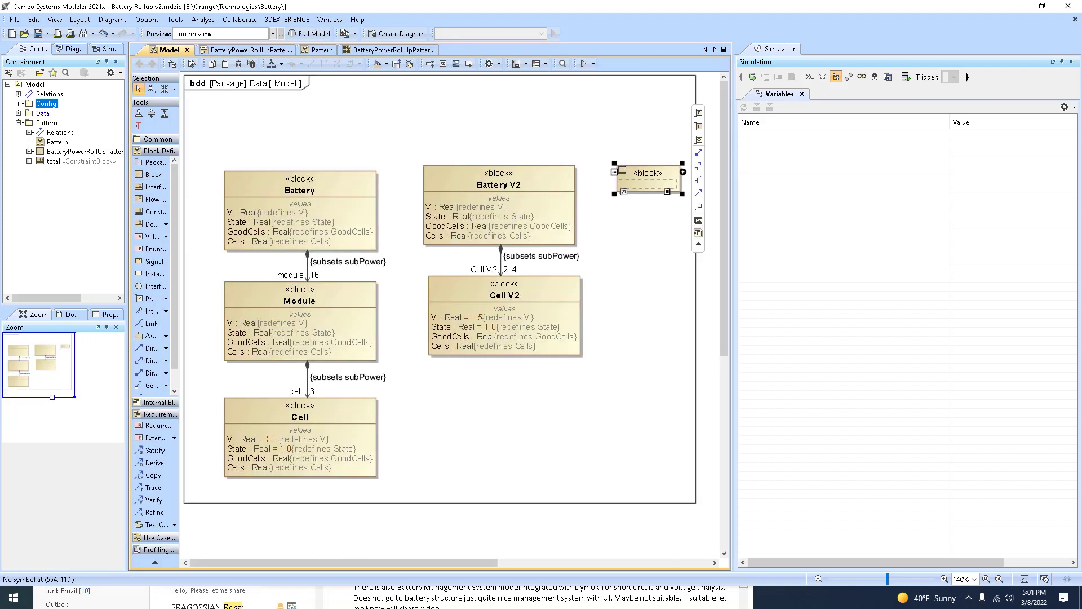
type("B1")
key("Return")
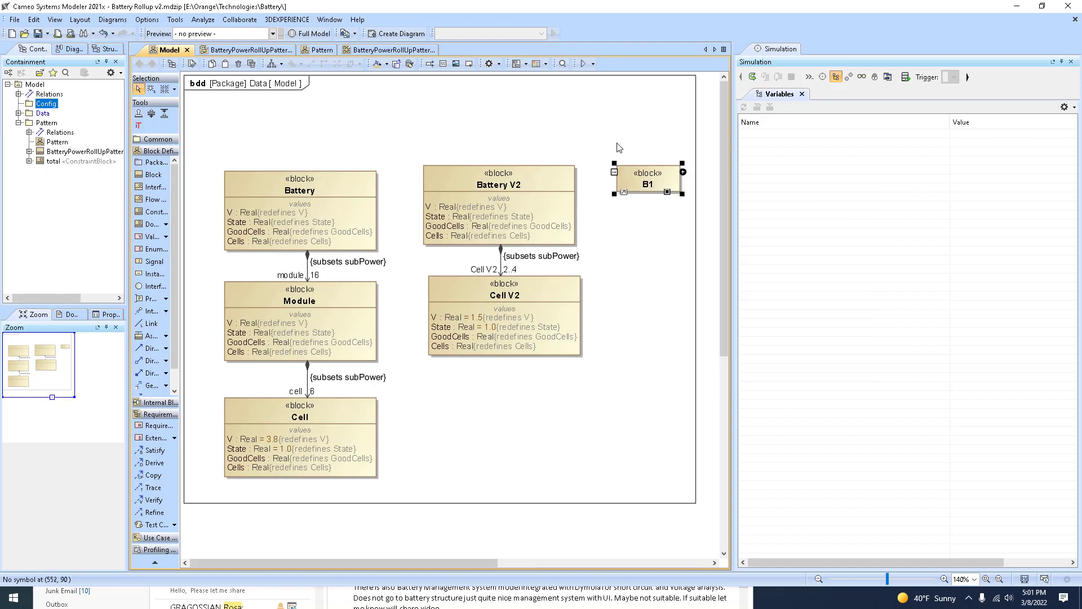
left_click_drag(681, 185, 630, 283)
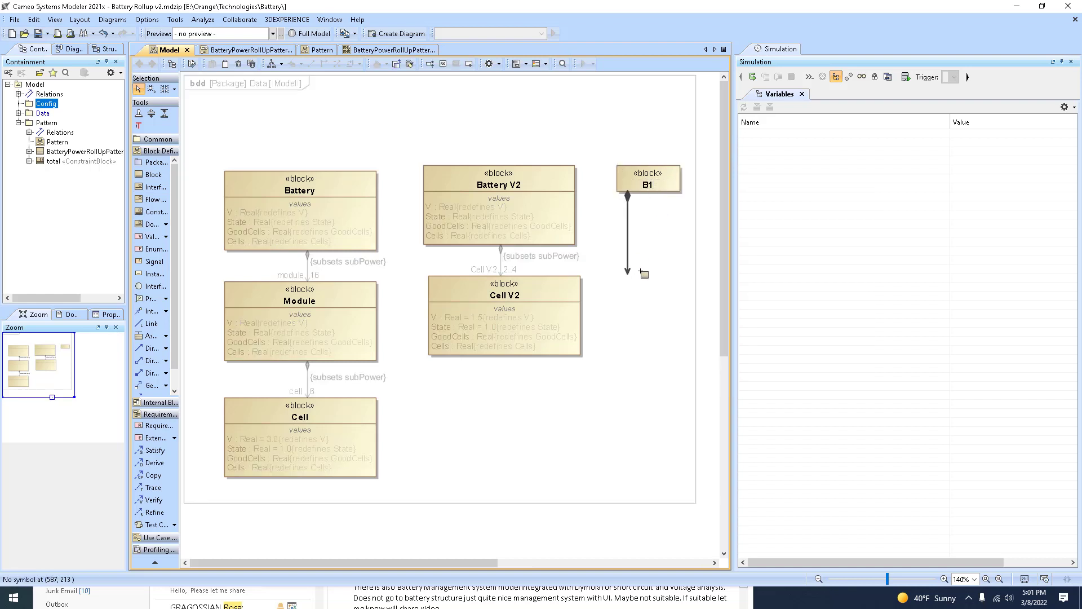
left_click(645, 269)
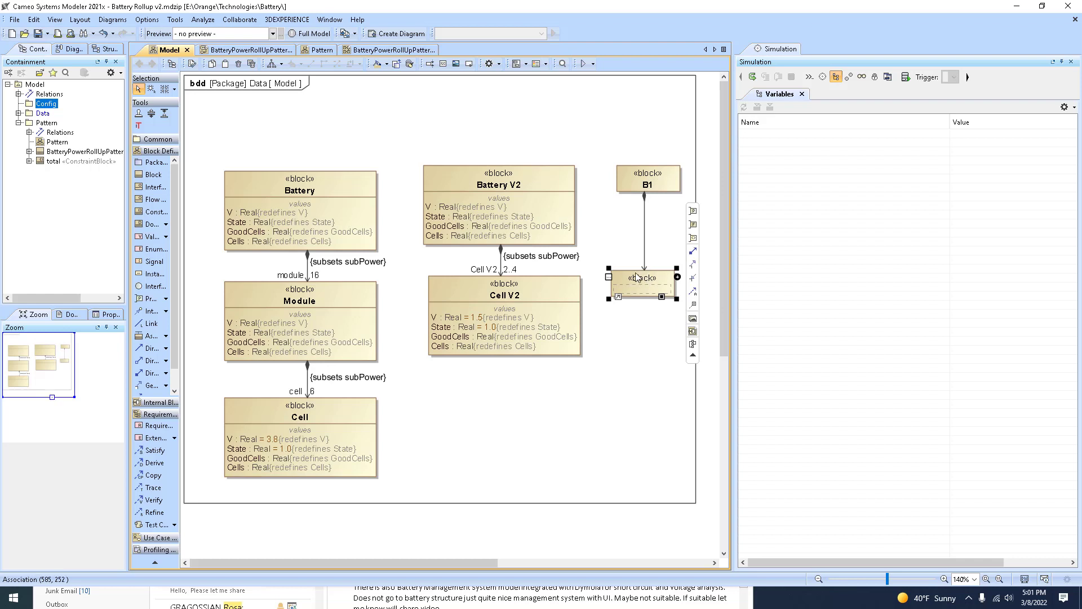
type("M")
key("Return")
left_click(651, 186)
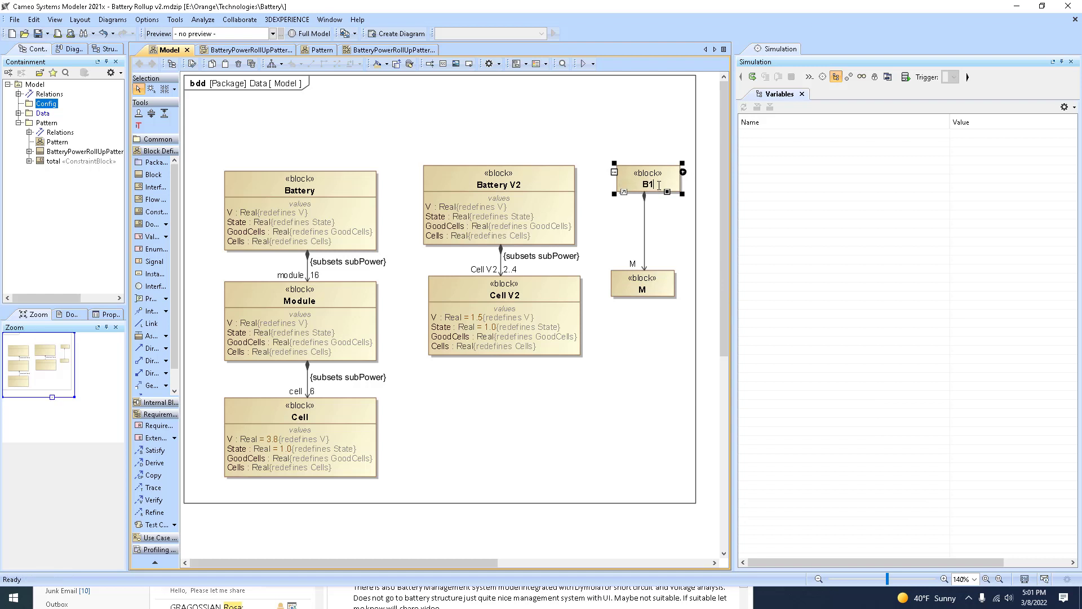
key("BackSpace")
left_click(662, 267)
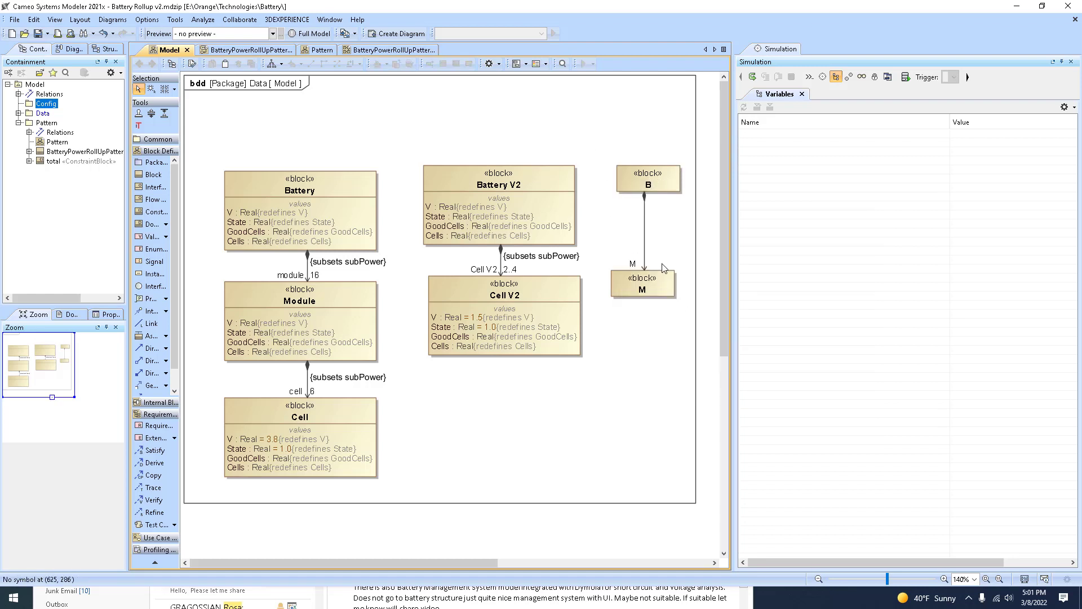
Give the M association end a multiplicity and compose new block C under M
right_click(646, 264)
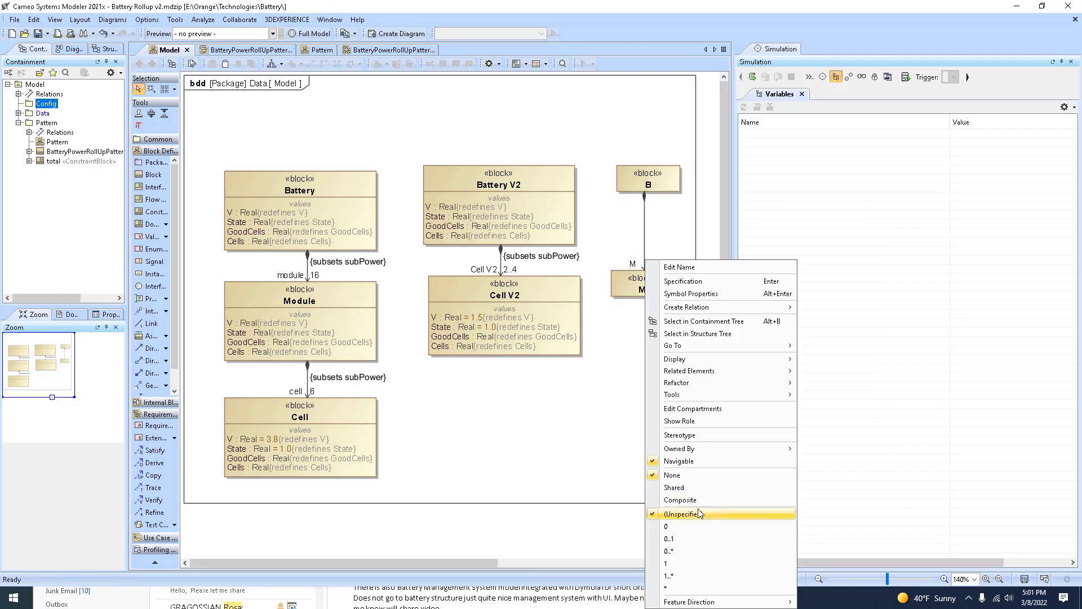
left_click(677, 526)
left_click(649, 264)
left_click(672, 283)
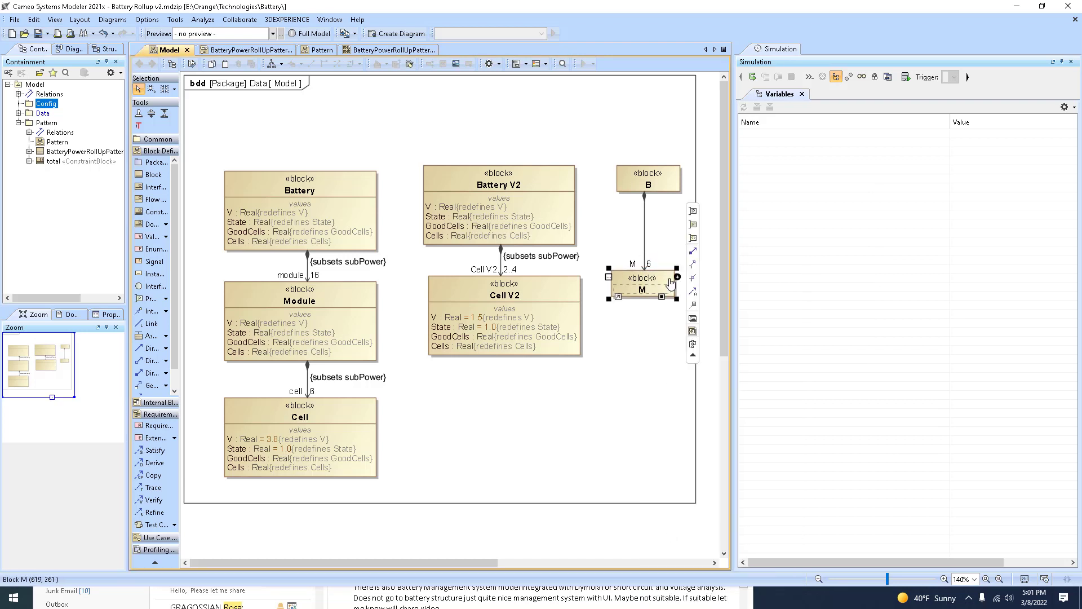
left_click(694, 254)
left_click(654, 363)
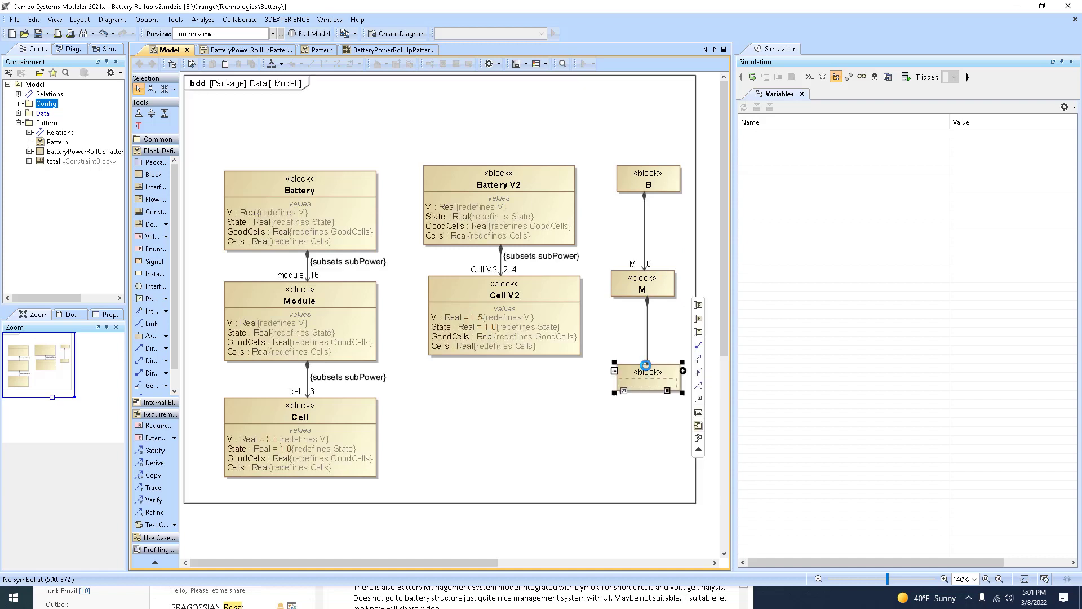
type("C")
left_click(628, 412)
Set the C end multiplicity to 8 and move blocks B, M and C right
right_click(647, 366)
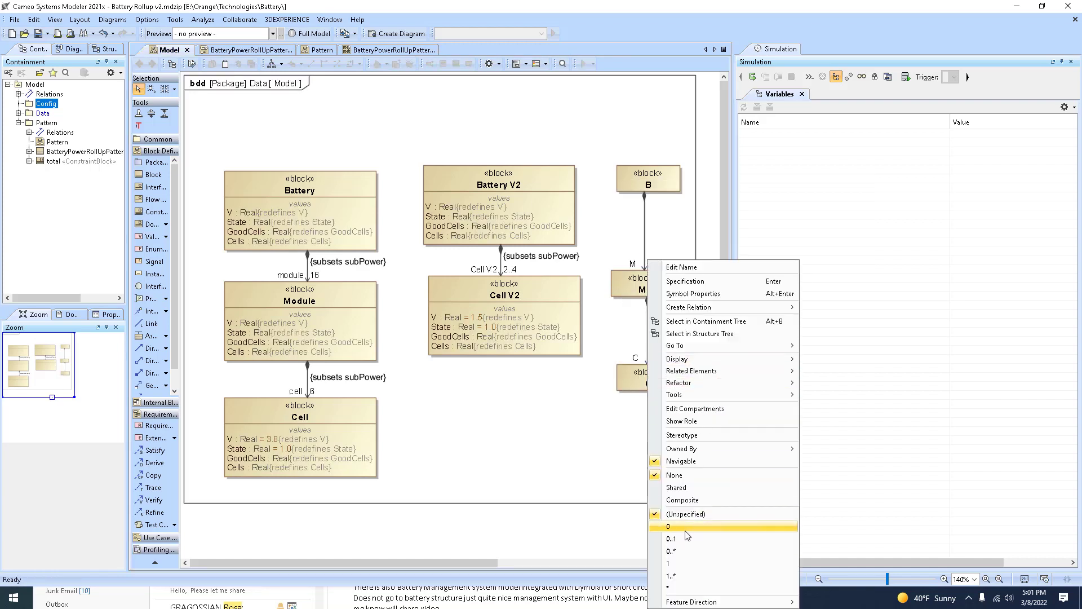
left_click(689, 526)
left_click(652, 358)
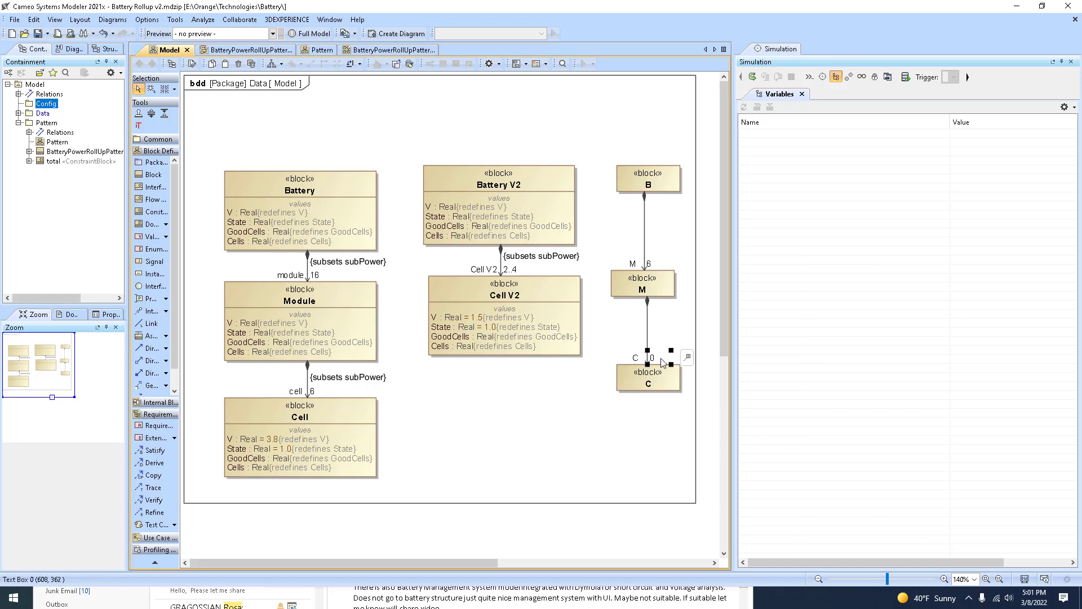
type("8")
left_click(664, 181)
right_click(664, 181)
left_click(509, 566)
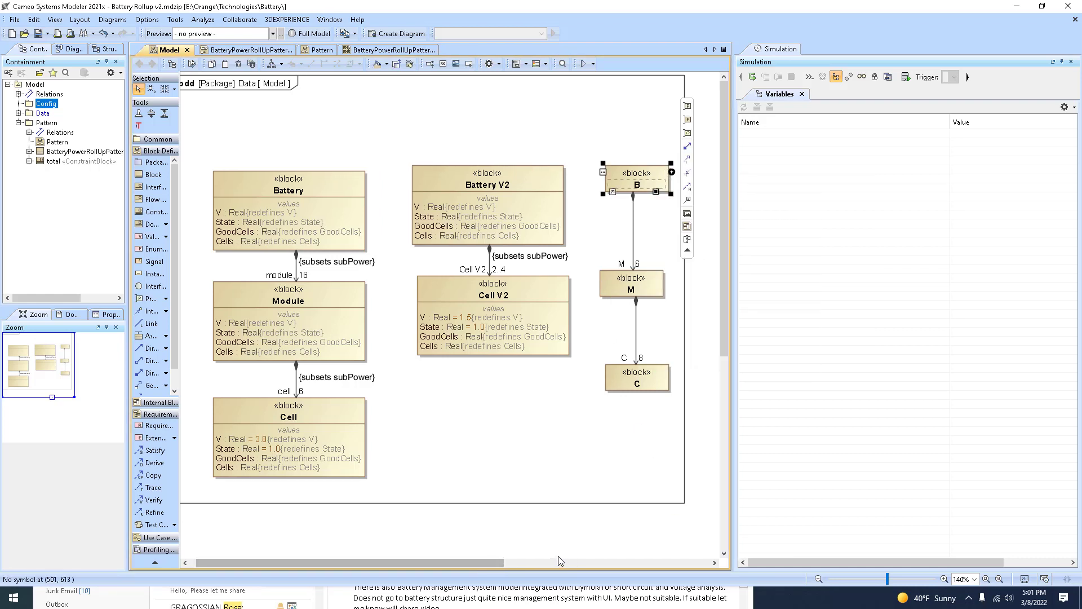
left_click_drag(501, 562, 560, 562)
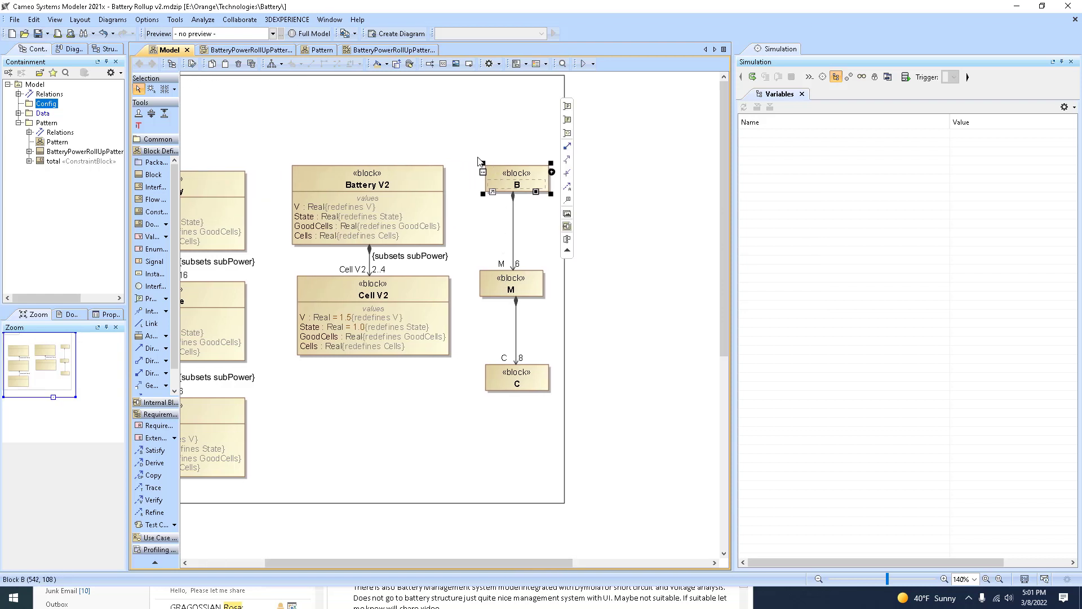
left_click_drag(476, 151, 538, 404)
left_click_drag(499, 171, 598, 170)
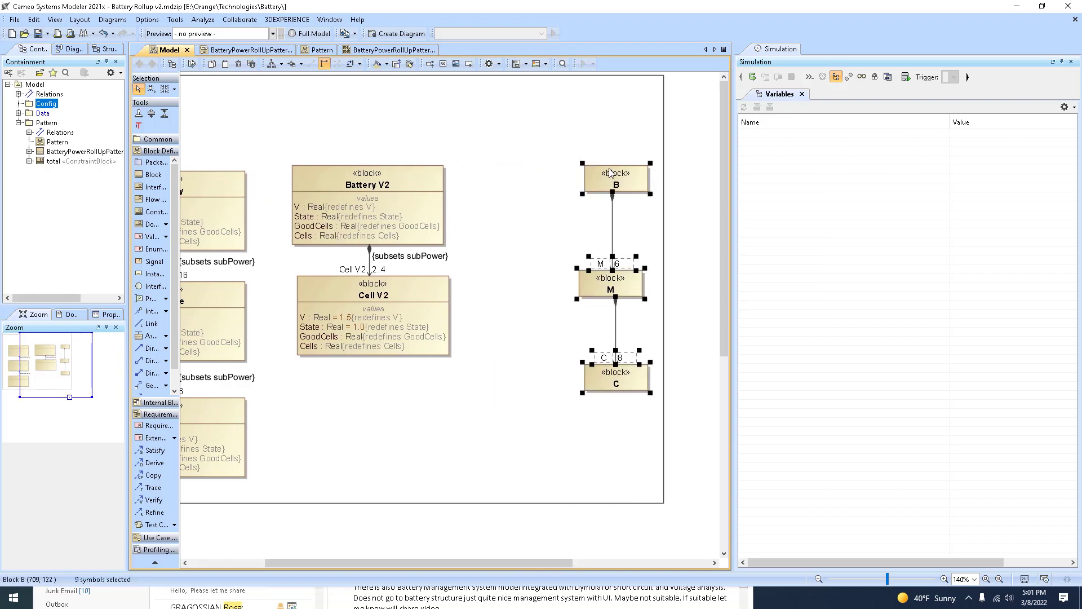
Apply BatteryPowerRollUpPattern to B with Create Value Properties enabled
right_click(609, 169)
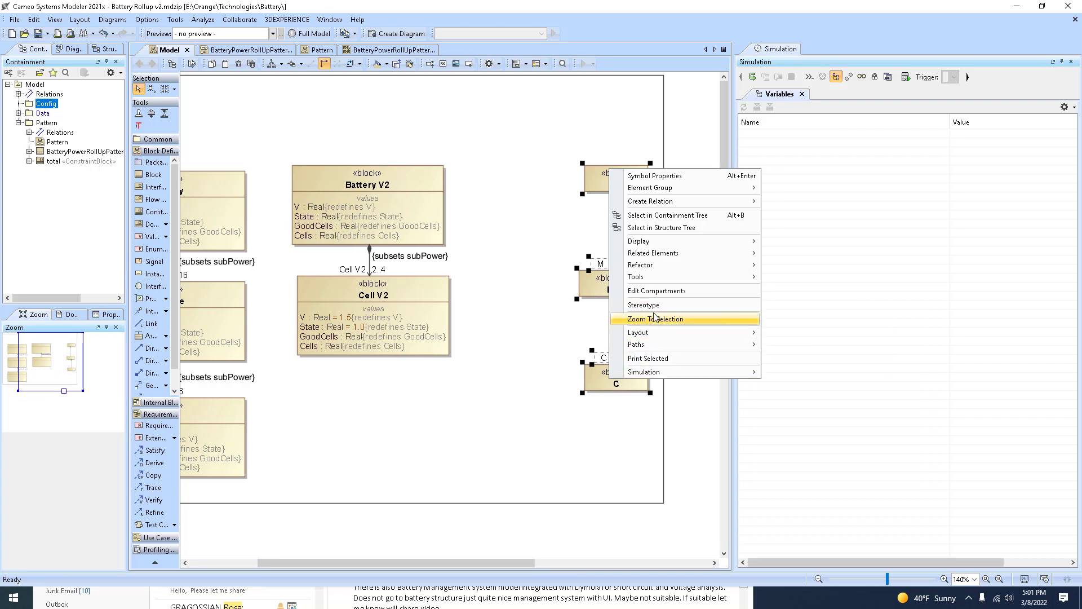
left_click(548, 158)
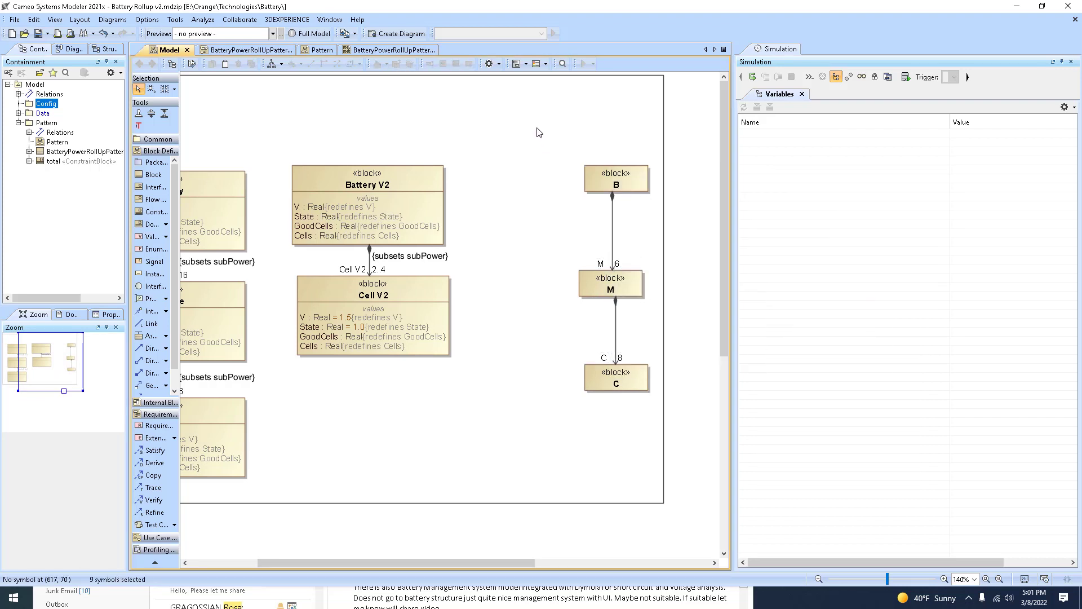
right_click(592, 179)
mouse_move(668, 321)
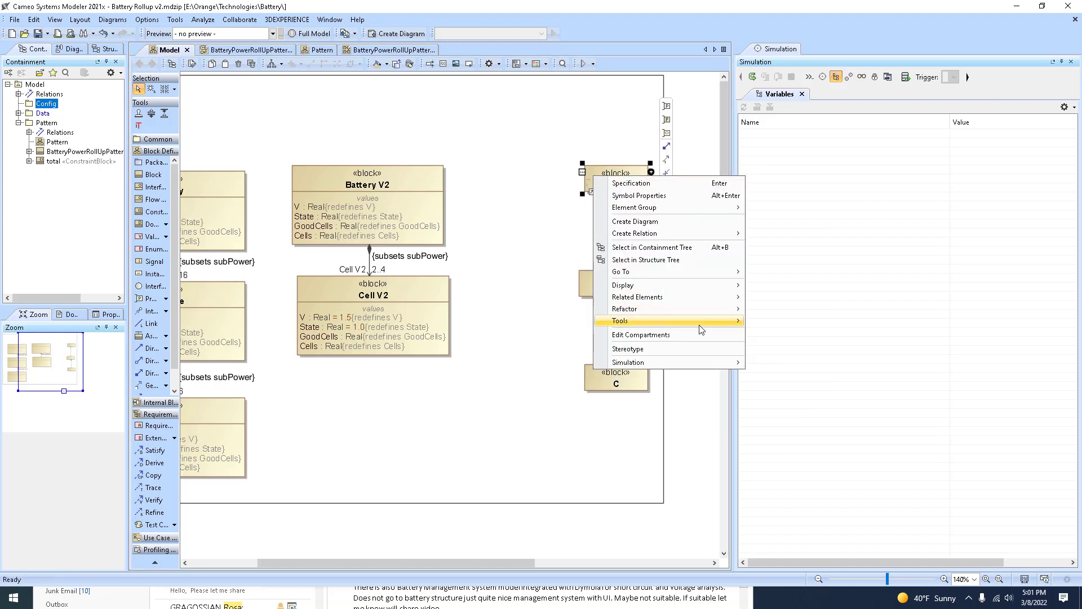
left_click(795, 439)
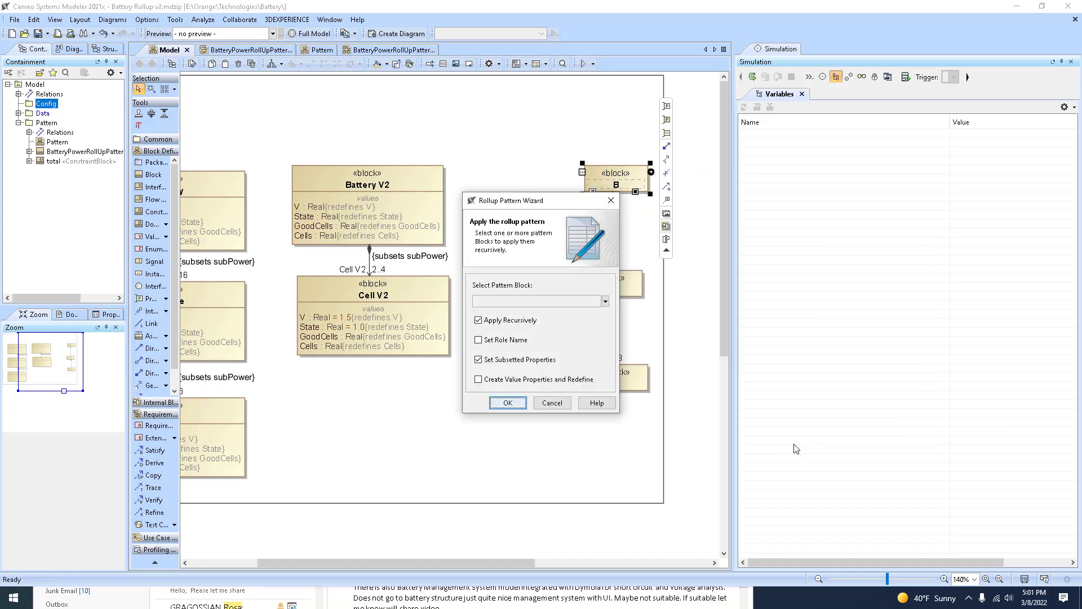
left_click(506, 301)
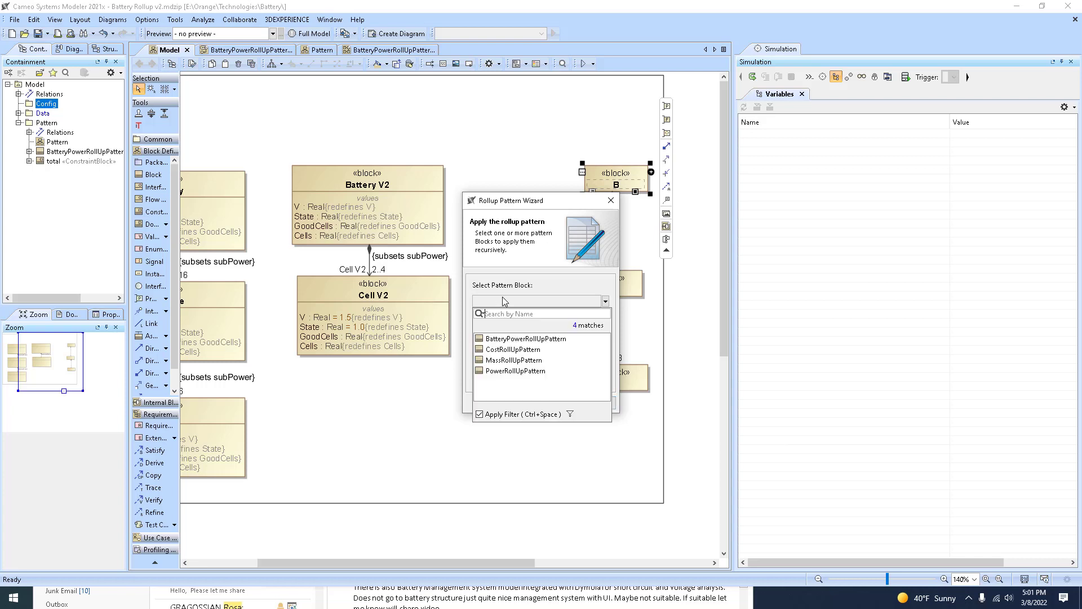
left_click(508, 340)
left_click(487, 380)
left_click(509, 404)
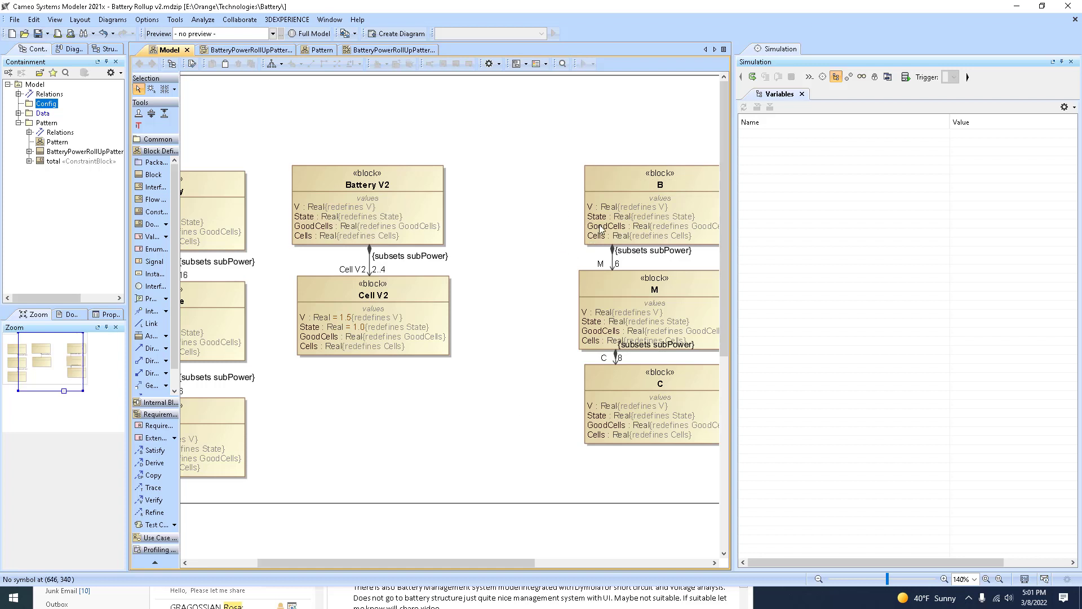
Stack blocks B, M and C vertically and bring up B's context menu for simulation
left_click_drag(605, 172, 550, 159)
left_click_drag(573, 172, 573, 283)
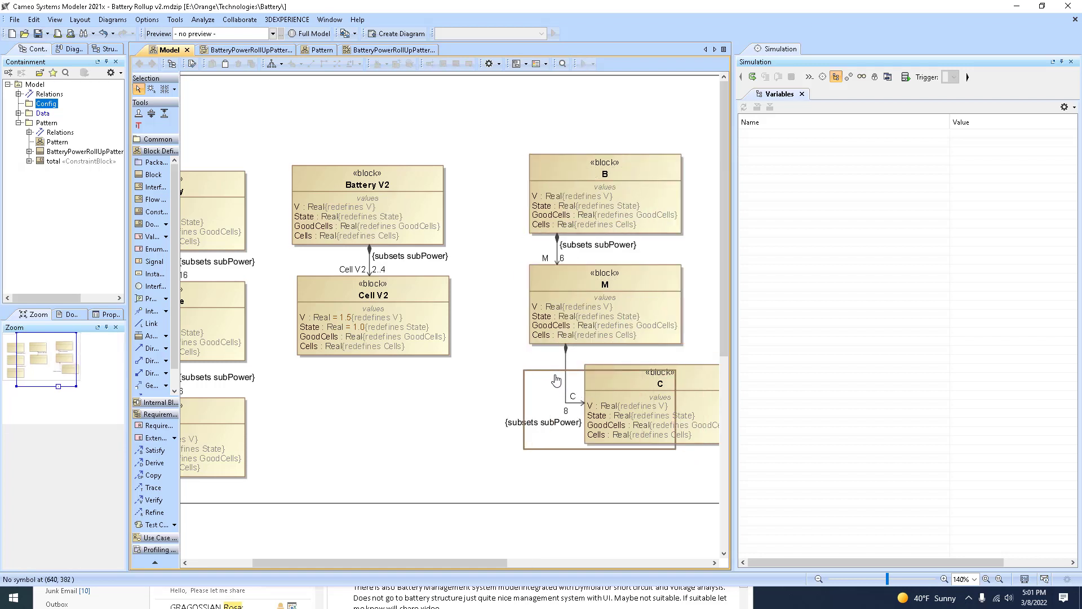
left_click_drag(611, 372, 556, 367)
right_click(566, 168)
mouse_move(590, 313)
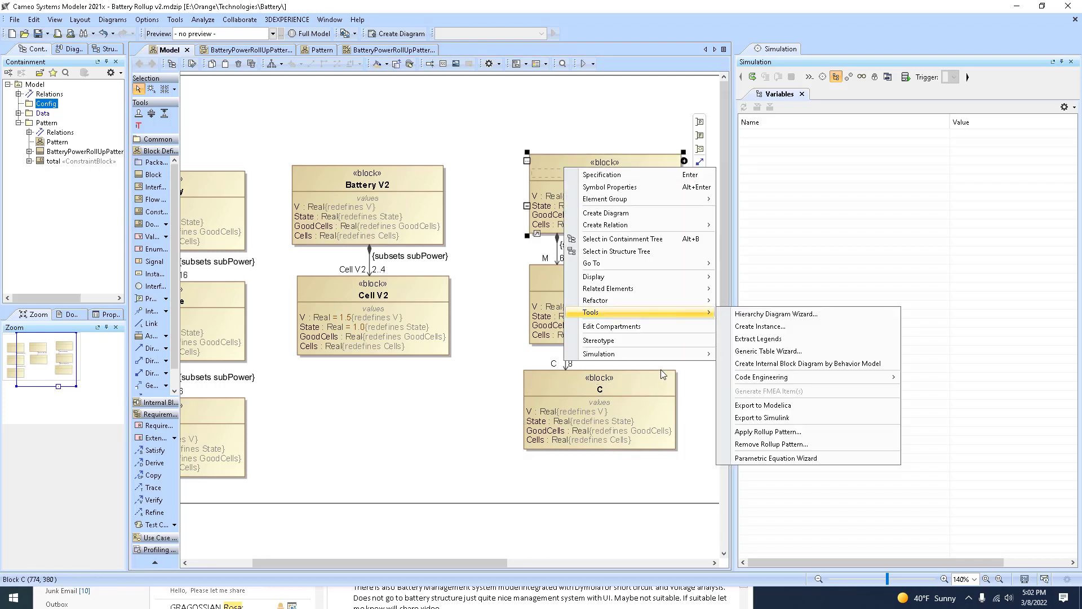
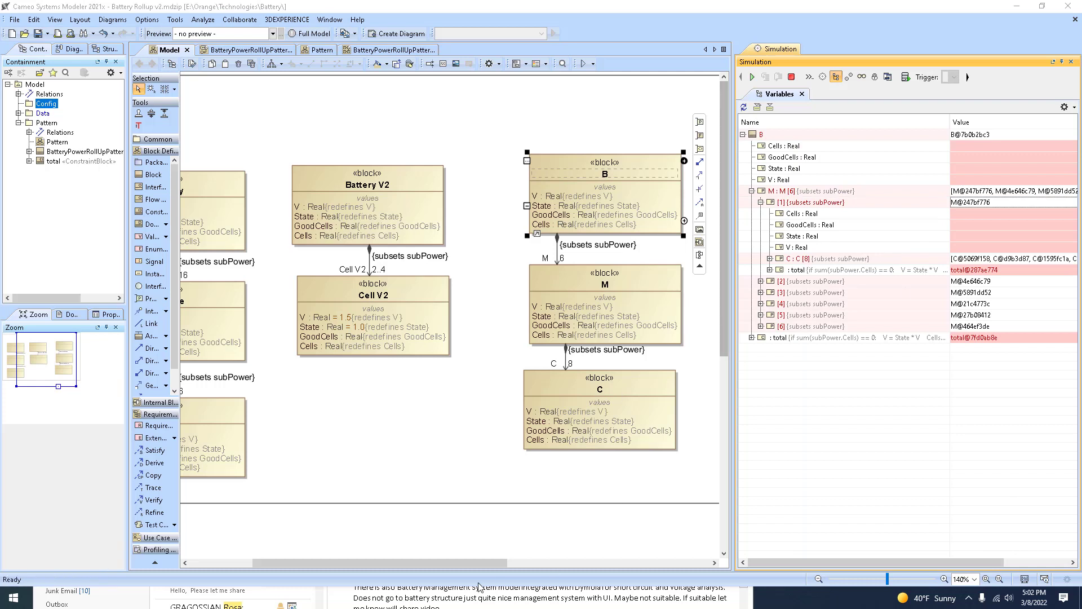
left_click_drag(471, 566, 395, 555)
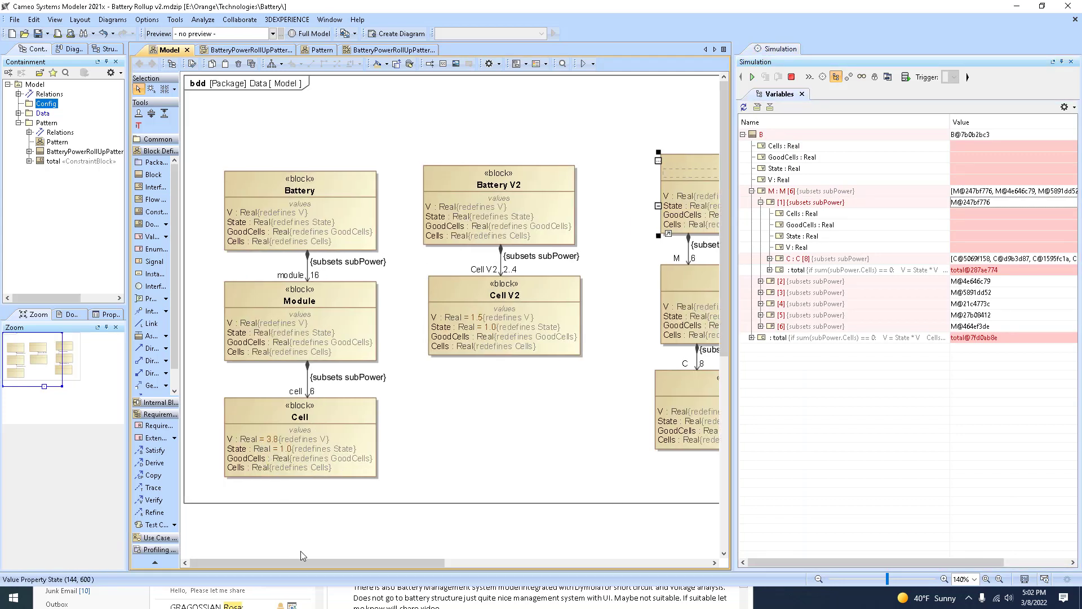
left_click_drag(322, 563, 432, 563)
Enter =3.8 for block C's V property and =1 for its State in the diagram
left_click(475, 409)
left_click(536, 409)
type("=3.8")
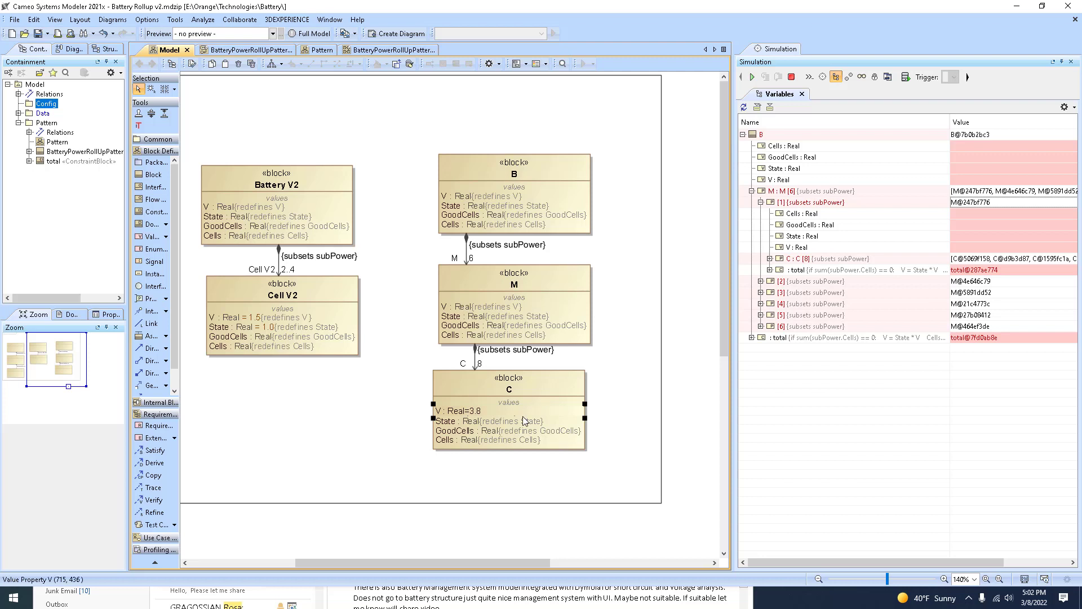
left_click(523, 419)
type("=1")
left_click(343, 448)
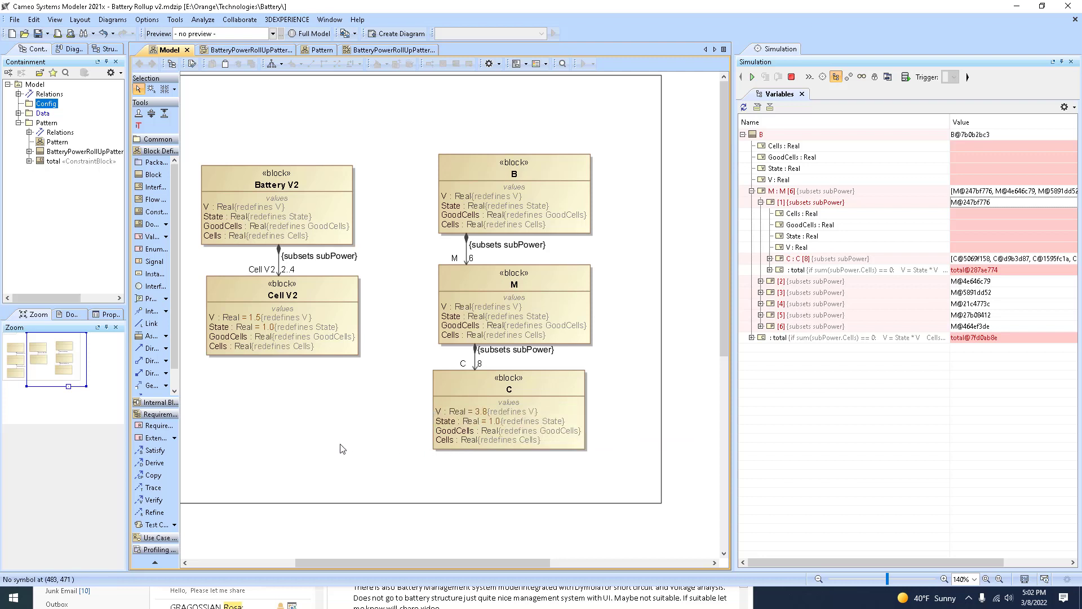
Restart B's simulation and expand M, module [1] and its eight C cells
left_click(792, 76)
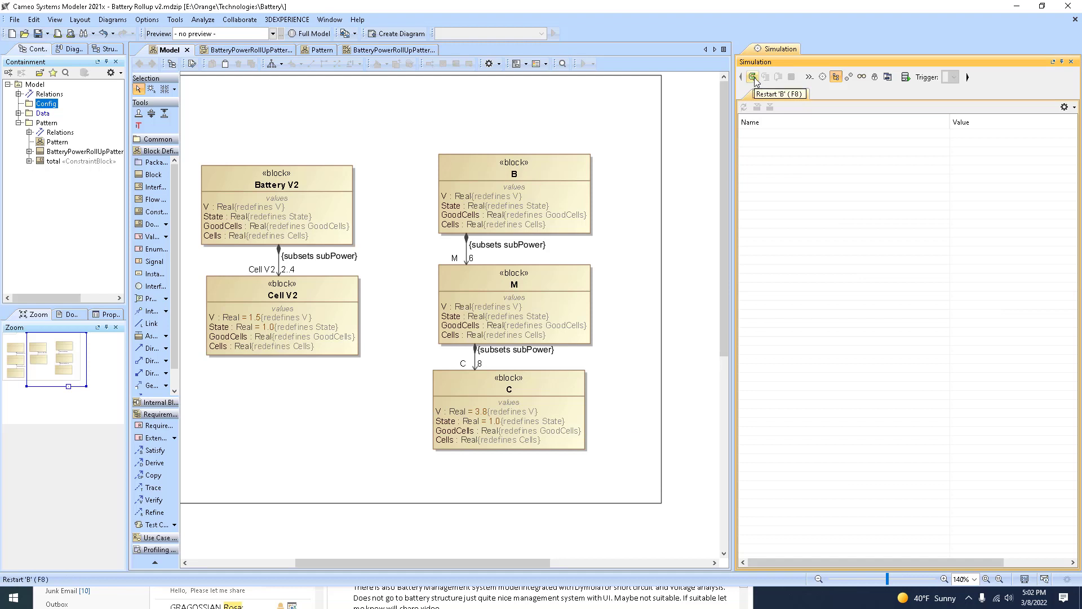
left_click(753, 76)
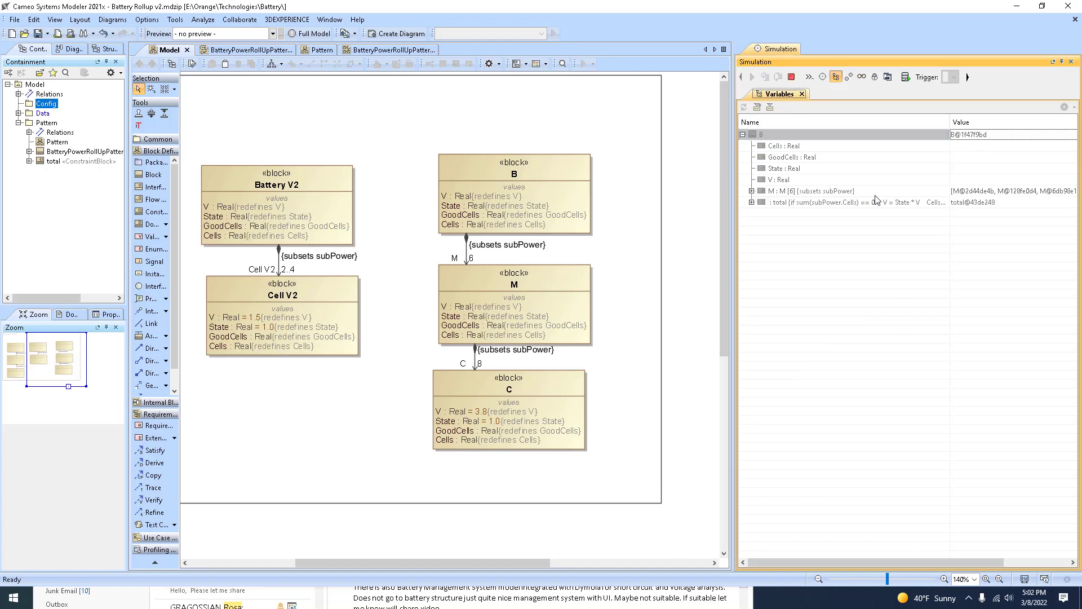
left_click(752, 202)
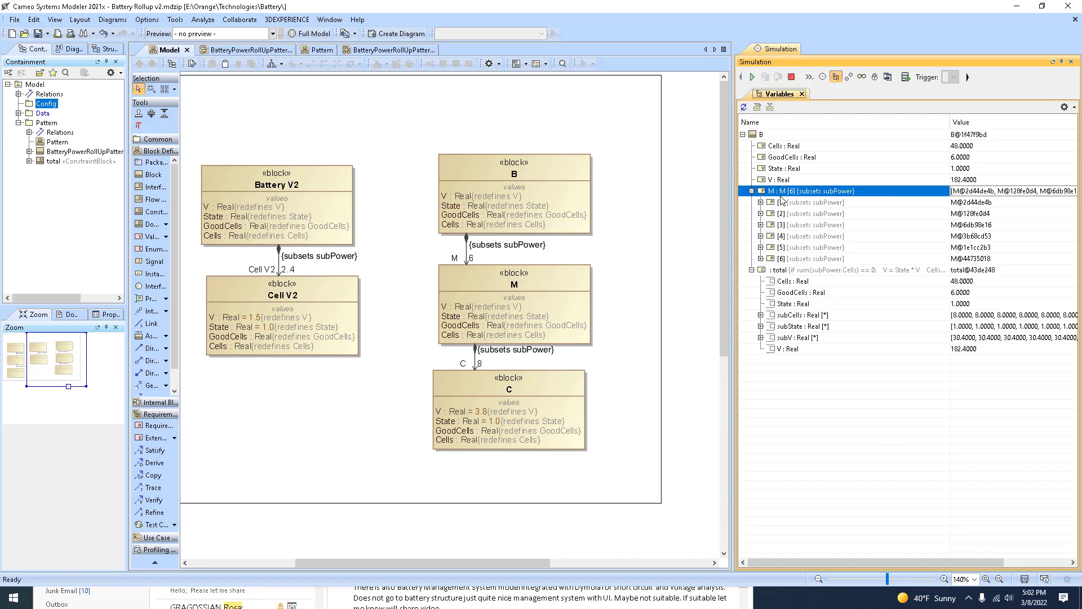
left_click(762, 202)
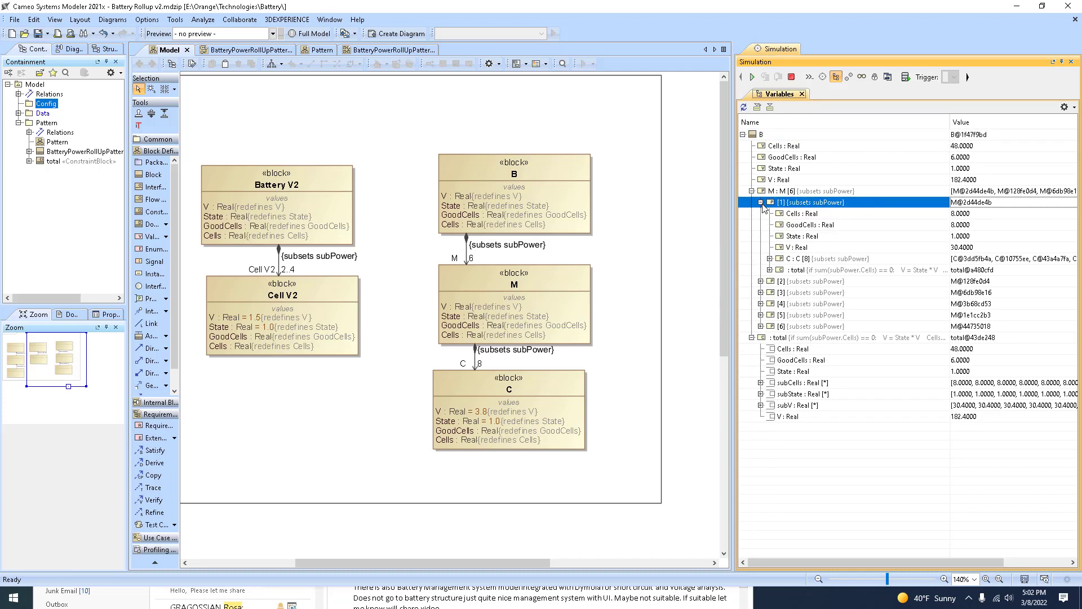
left_click(770, 259)
left_click(790, 272)
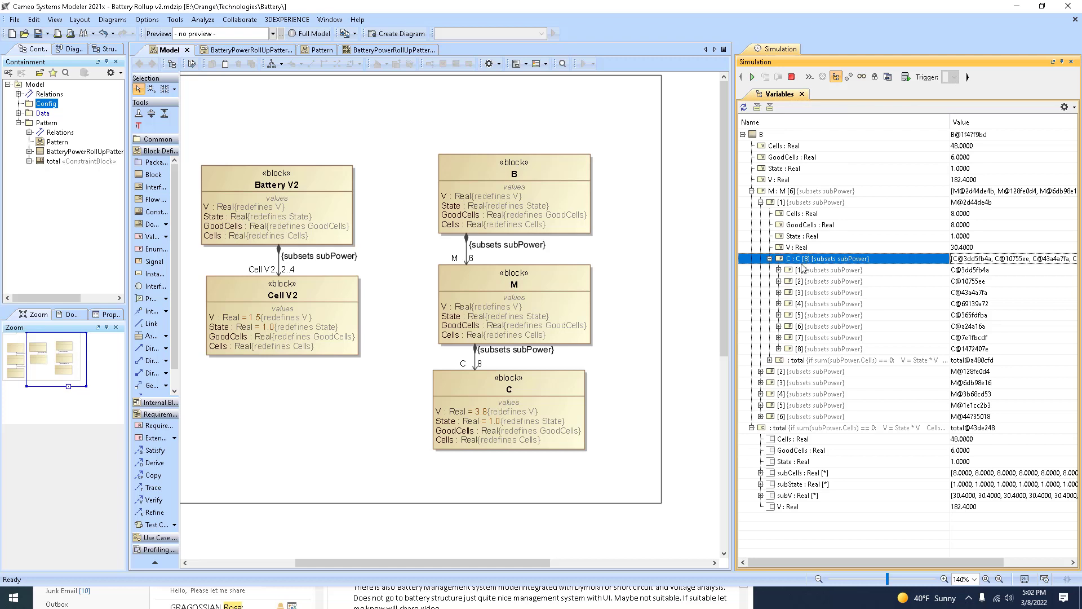
left_click(804, 282)
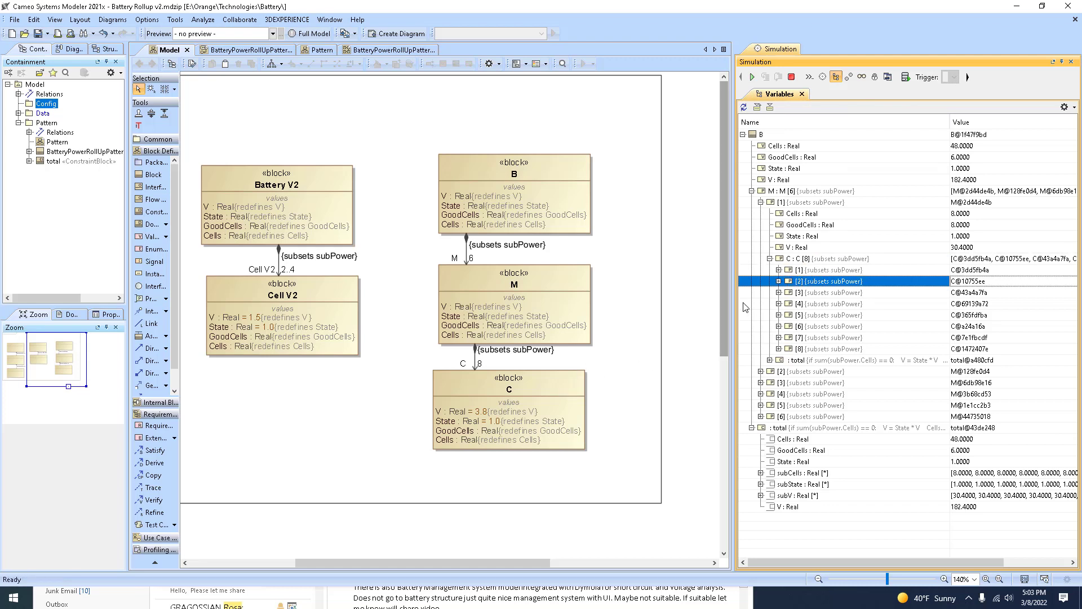
left_click(803, 270)
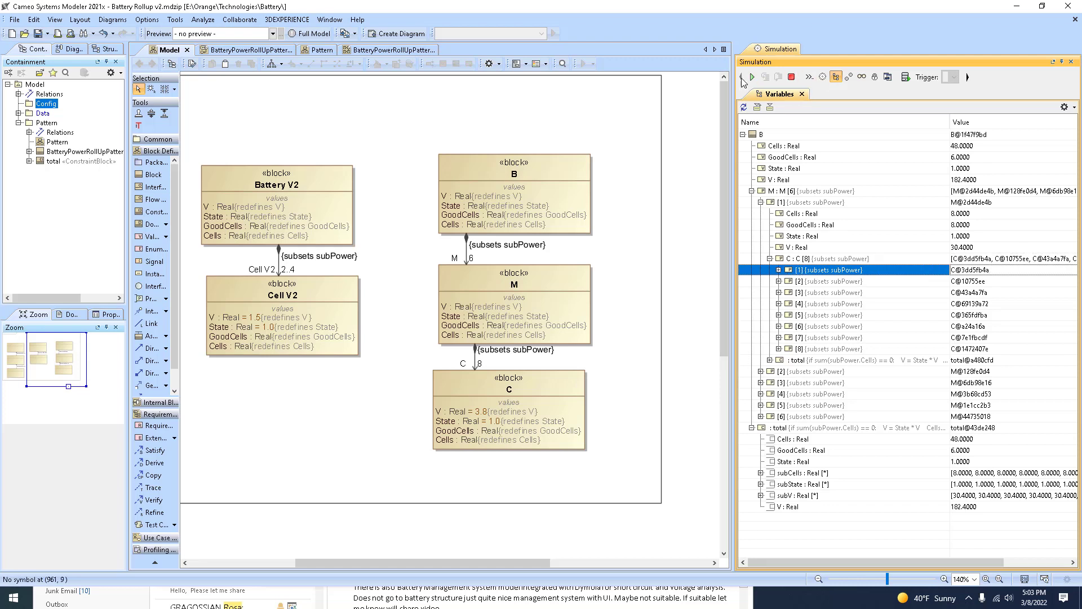
Run the simulation and mark module 1's first four cells as Failed
left_click(751, 77)
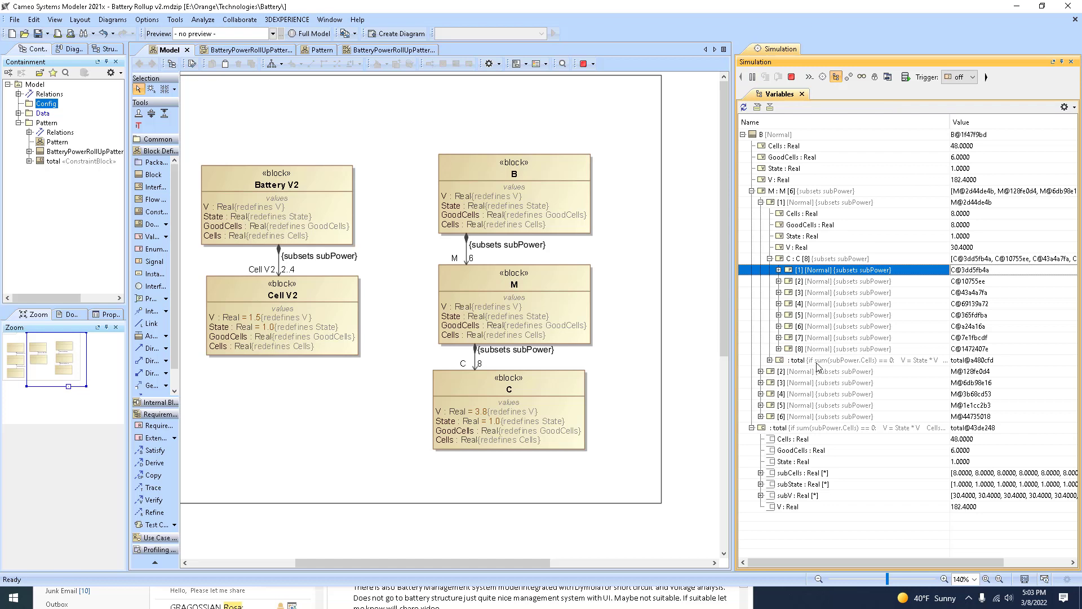
left_click(960, 77)
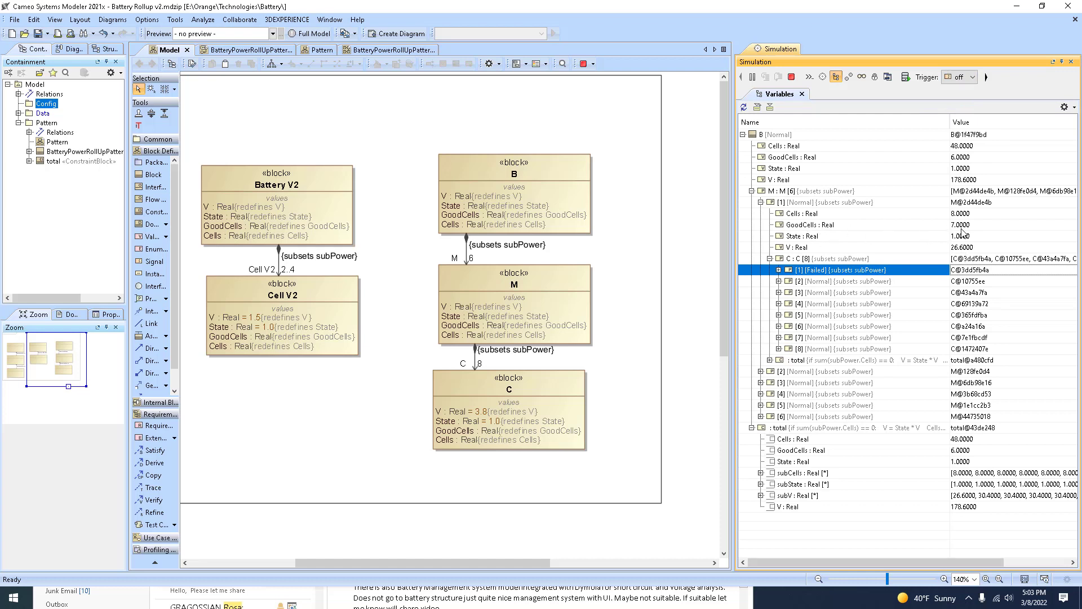
left_click(811, 281)
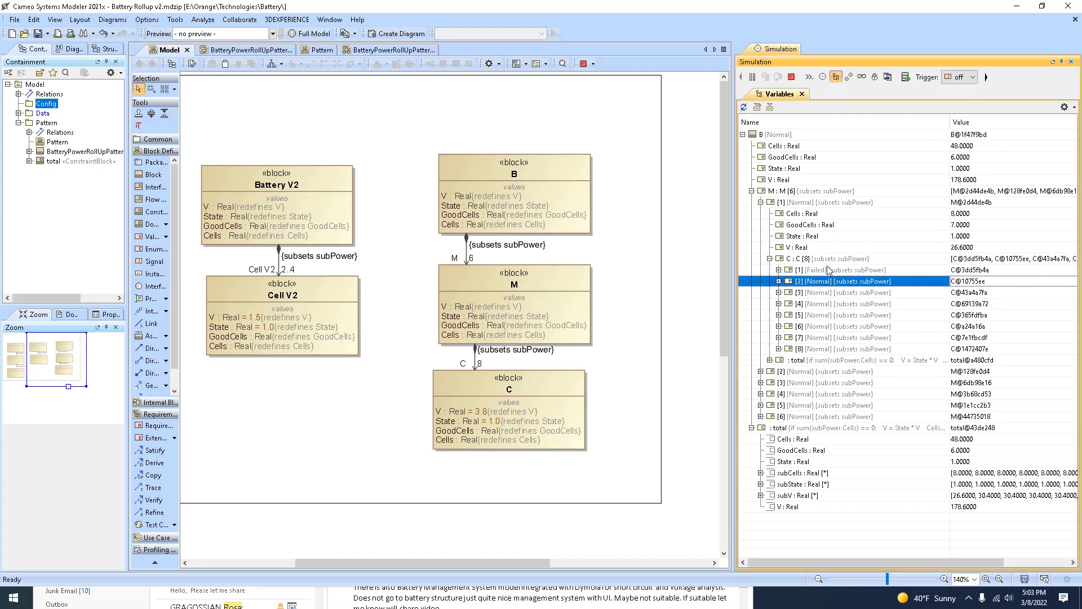
left_click(960, 77)
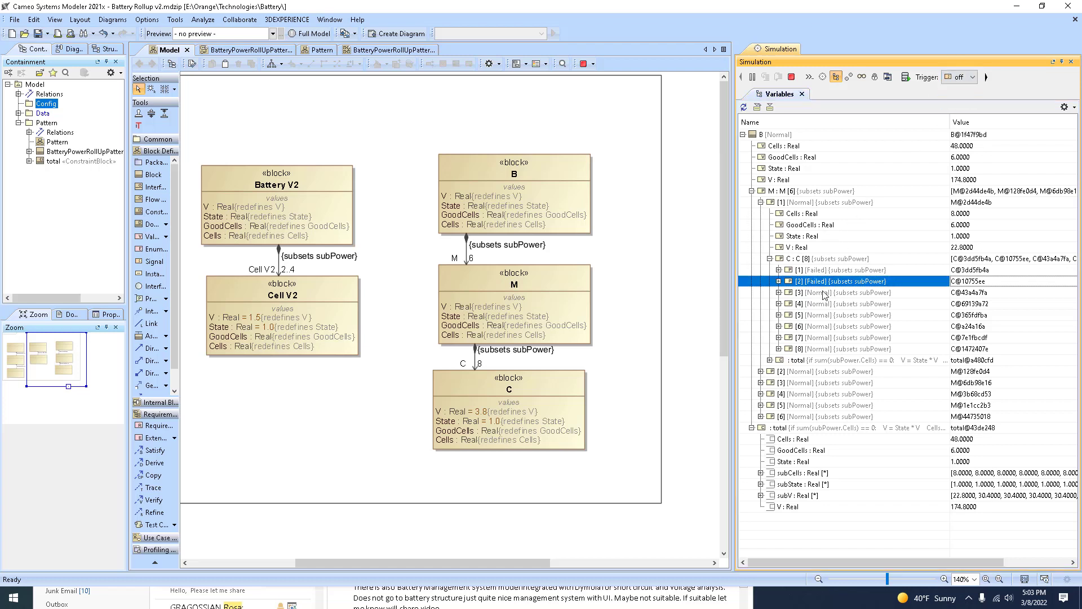
left_click(960, 76)
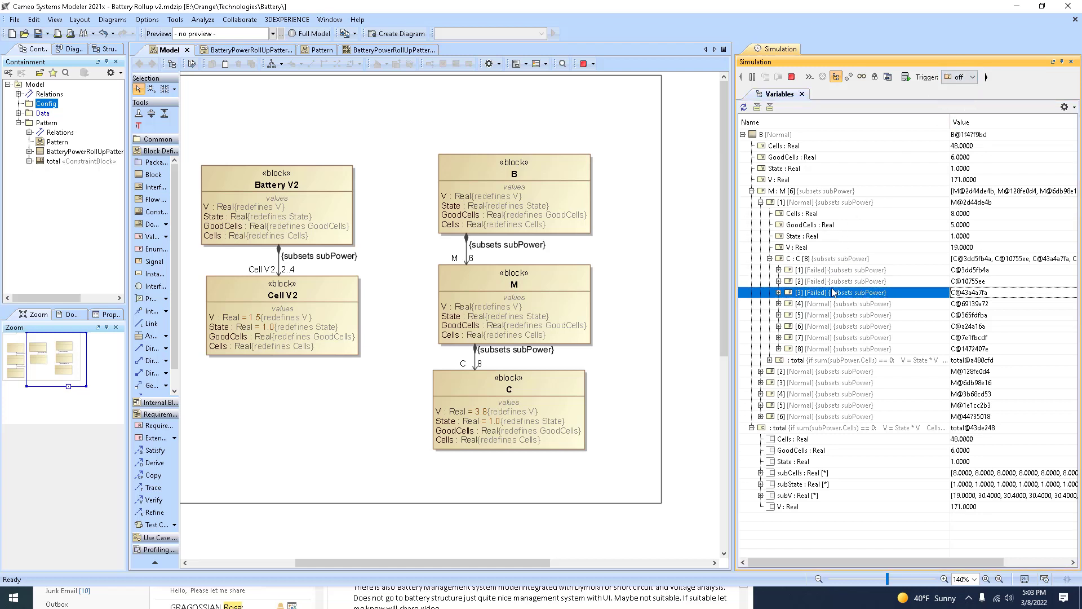
left_click(960, 78)
left_click(960, 101)
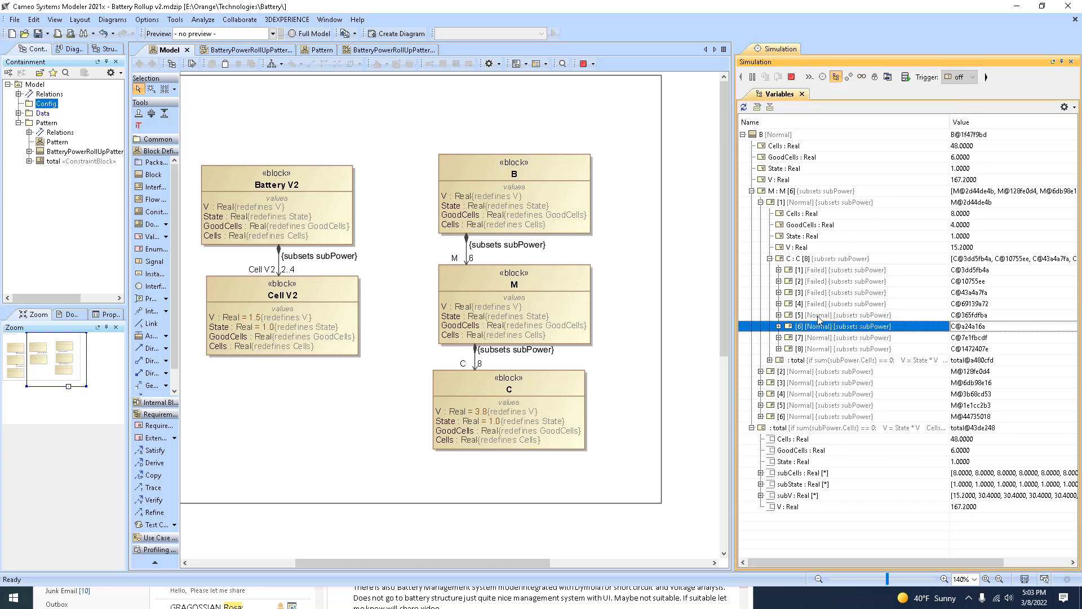
Fail module 1's remaining cells through the eighth, dropping battery B to 152 V
left_click(960, 77)
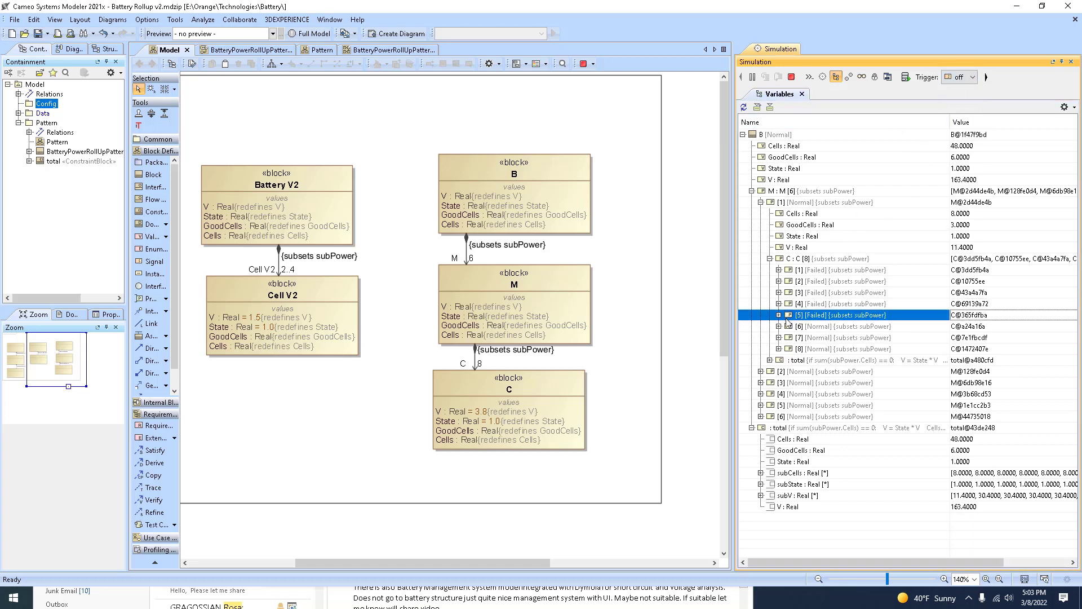
left_click(963, 78)
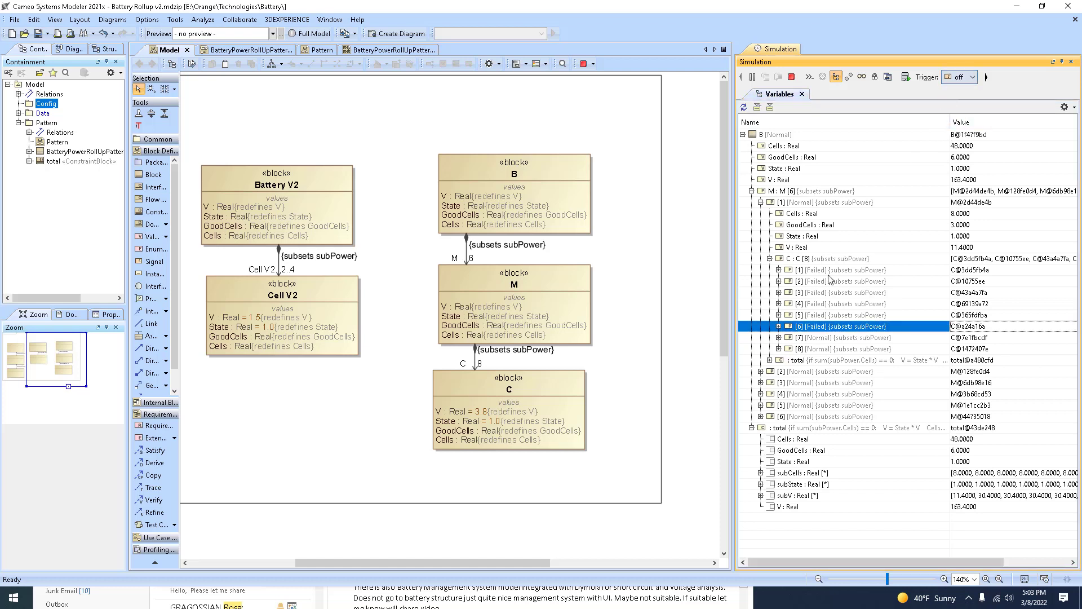
left_click(820, 348)
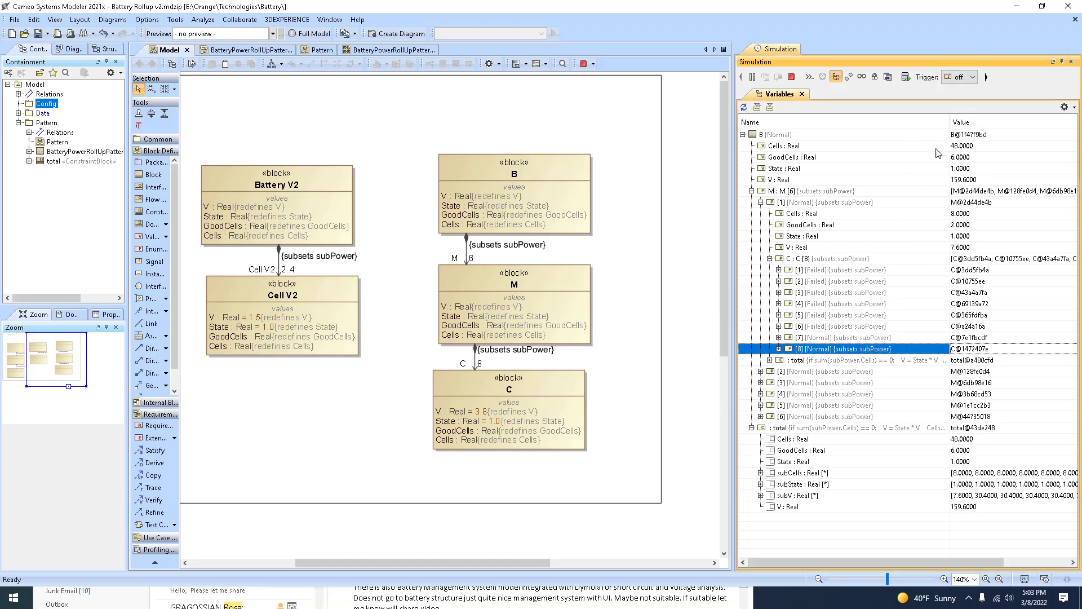
left_click(962, 76)
key("Escape")
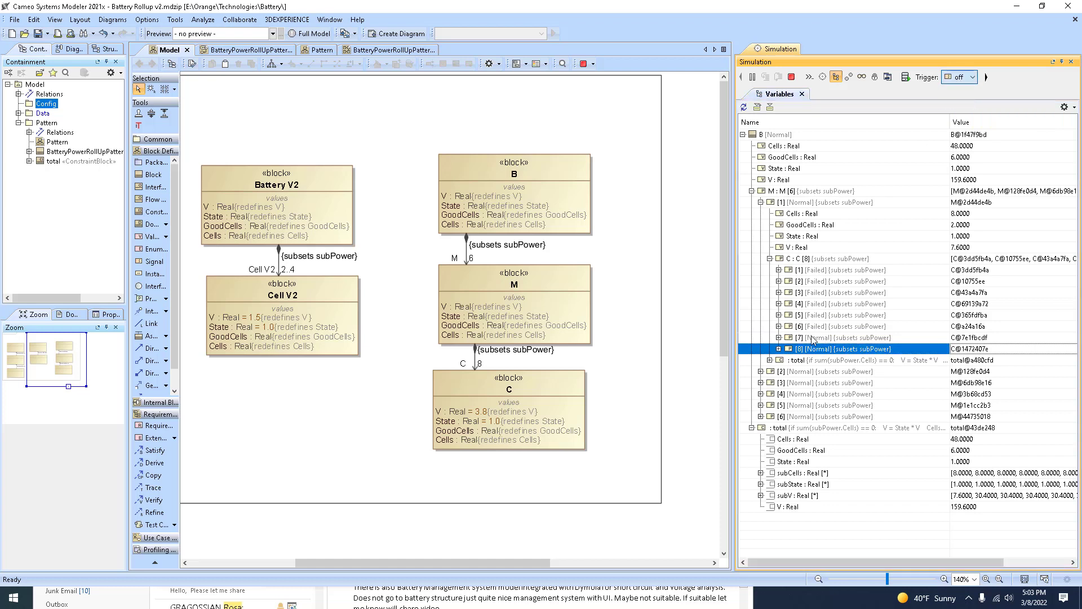
left_click(812, 339)
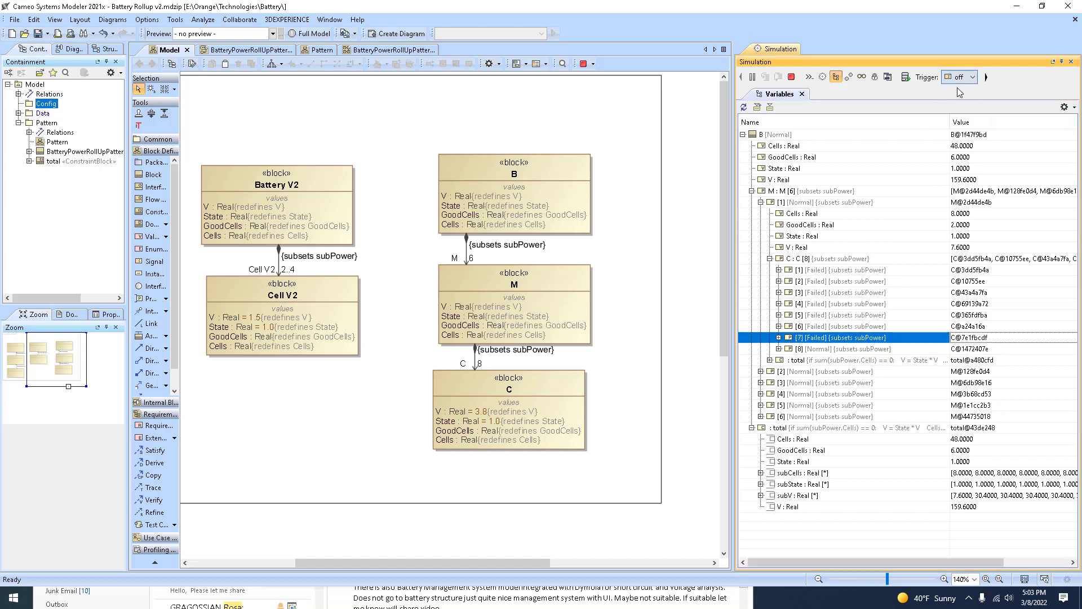
left_click(821, 348)
left_click(960, 76)
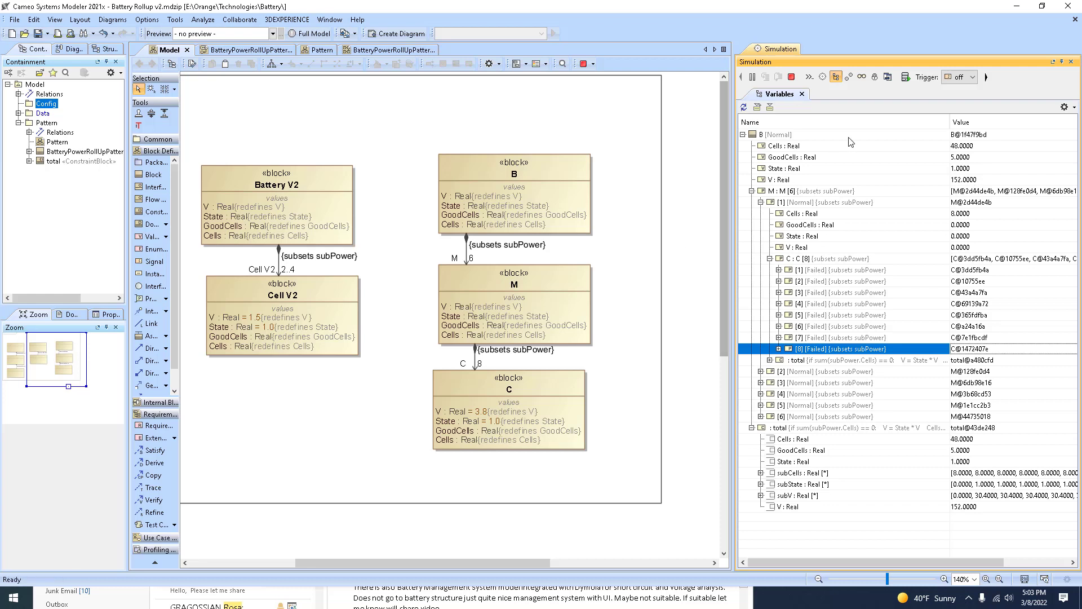
Export root battery B as a new instance owned by Config, then select Config
left_click(786, 136)
left_click(757, 108)
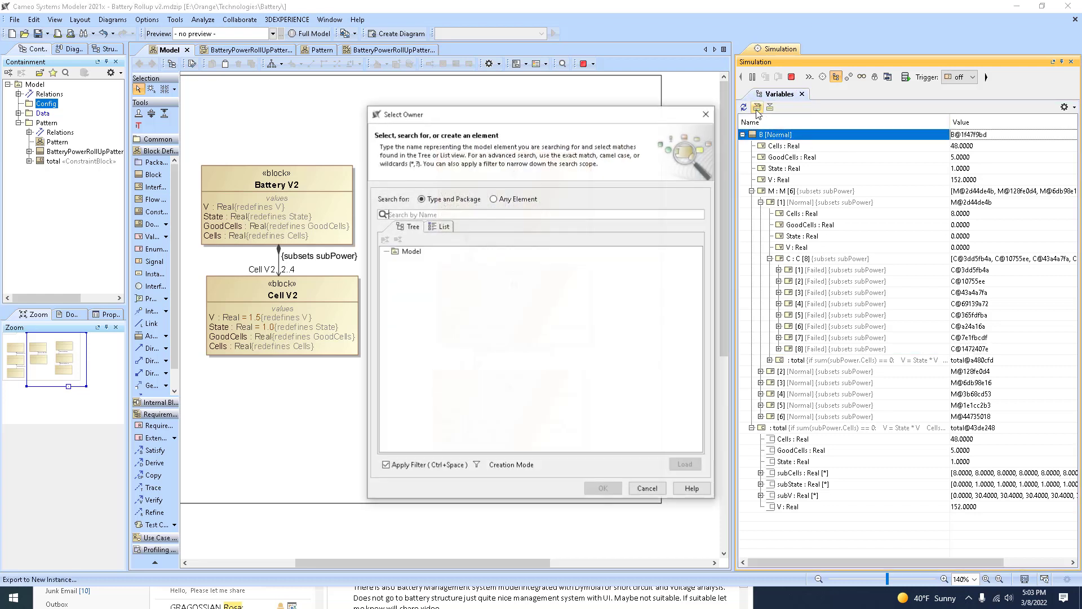
left_click(423, 261)
left_click(603, 488)
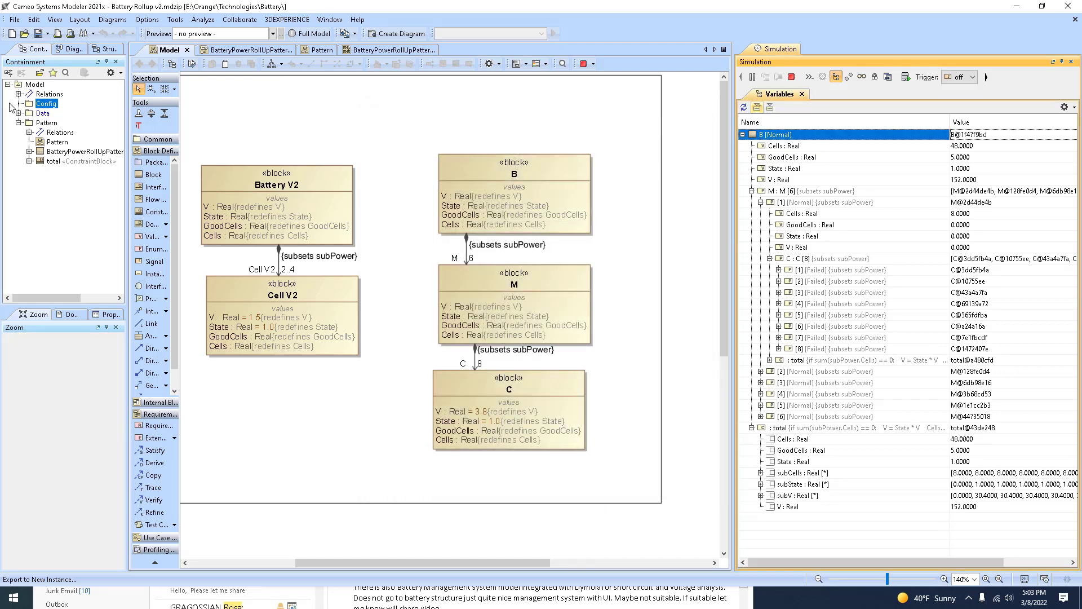
left_click(48, 102)
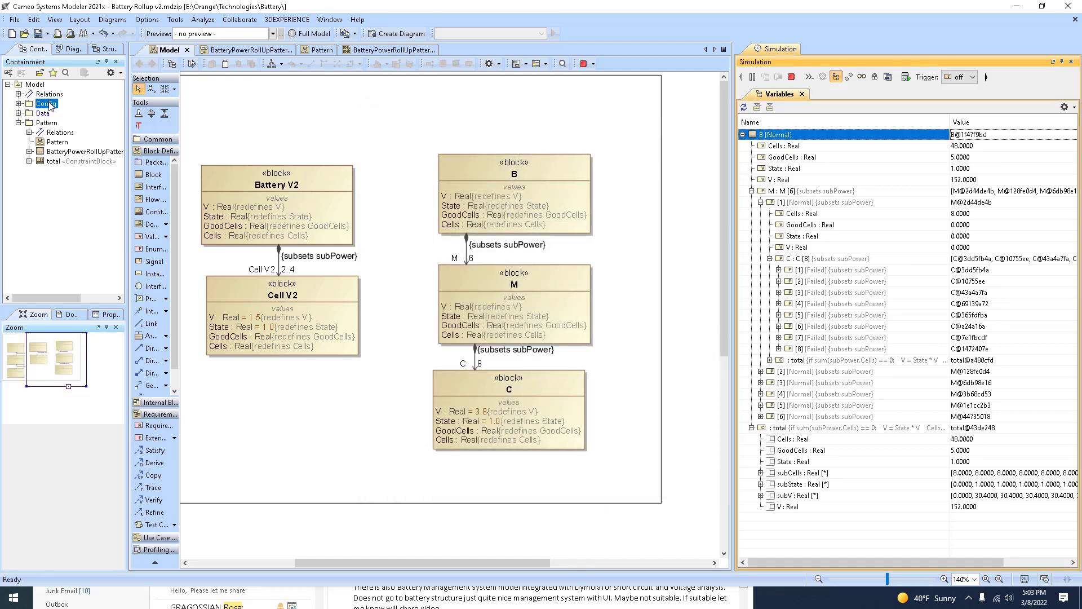
left_click(400, 34)
Create an Instance Table with classifier BatteryPowerRollUpPattern and scope Config
double_click(395, 211)
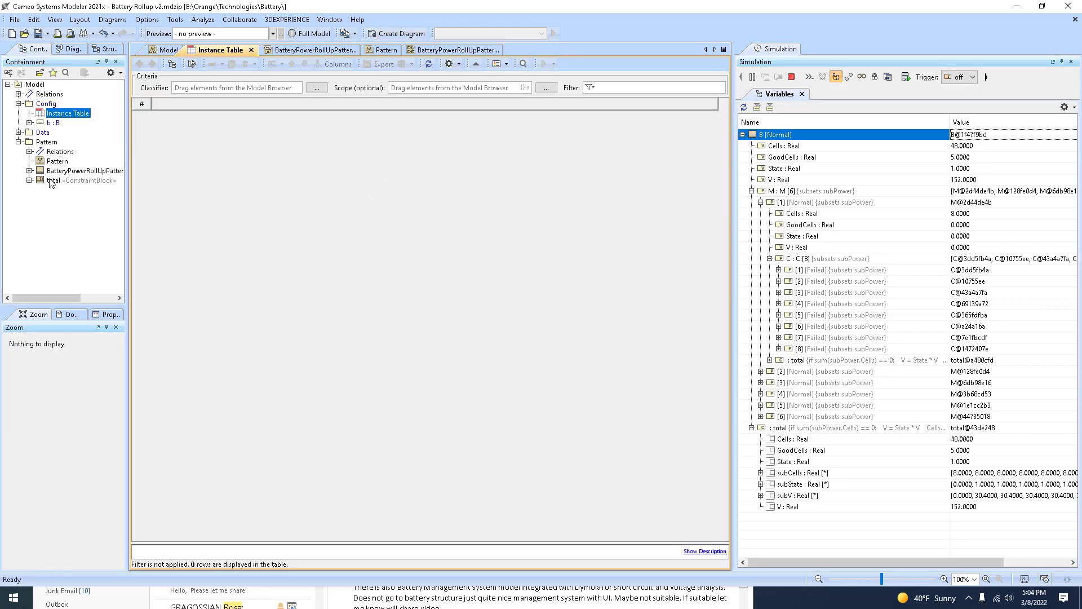
left_click_drag(54, 171, 211, 88)
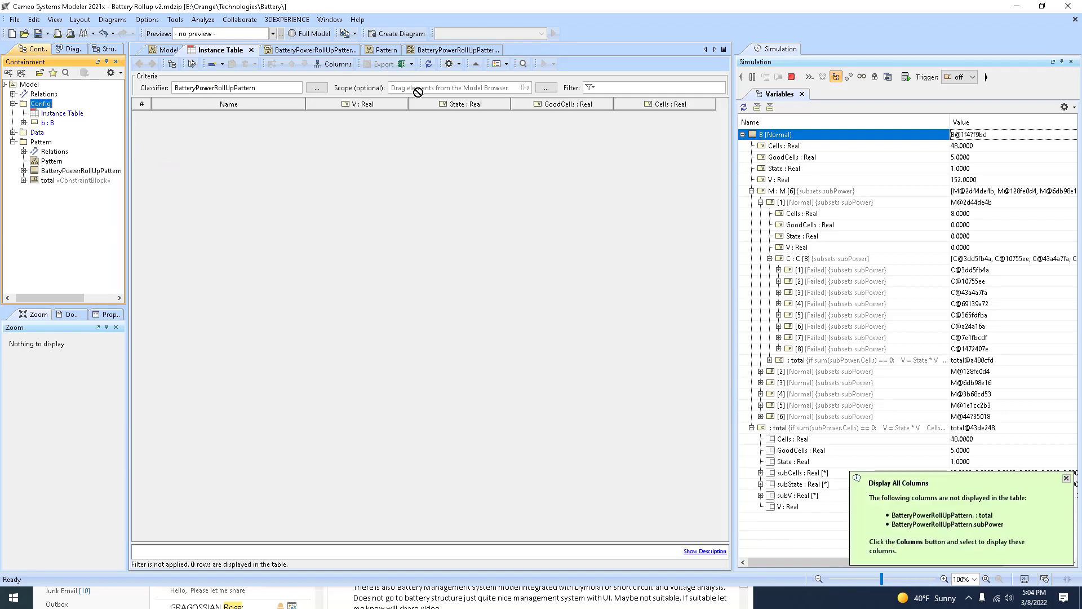
left_click_drag(375, 69, 418, 91)
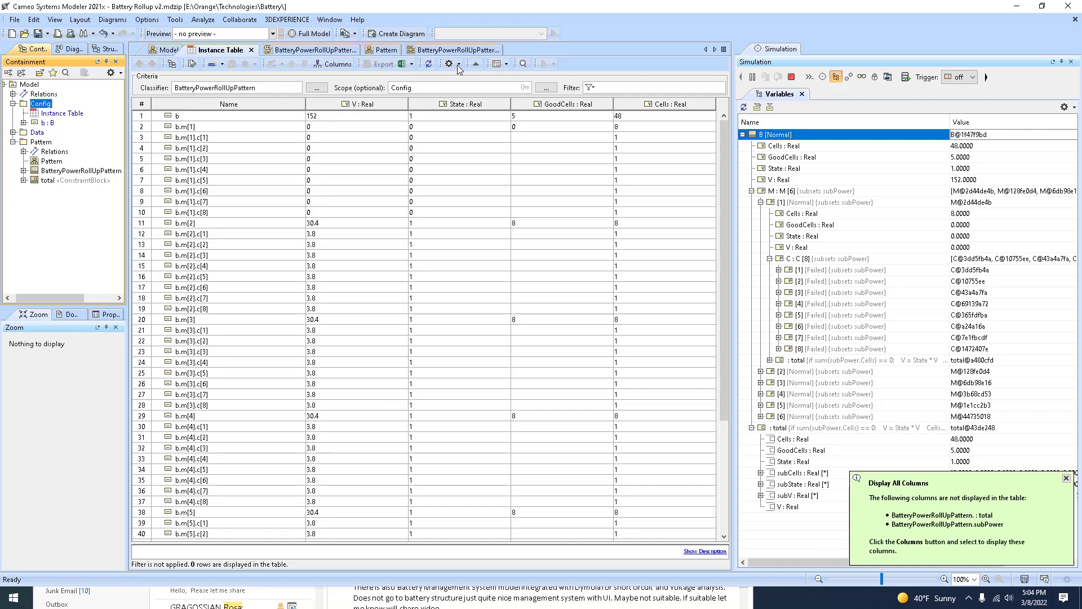
Display the table as a compact tree with all rows expanded
left_click(455, 65)
mouse_move(482, 225)
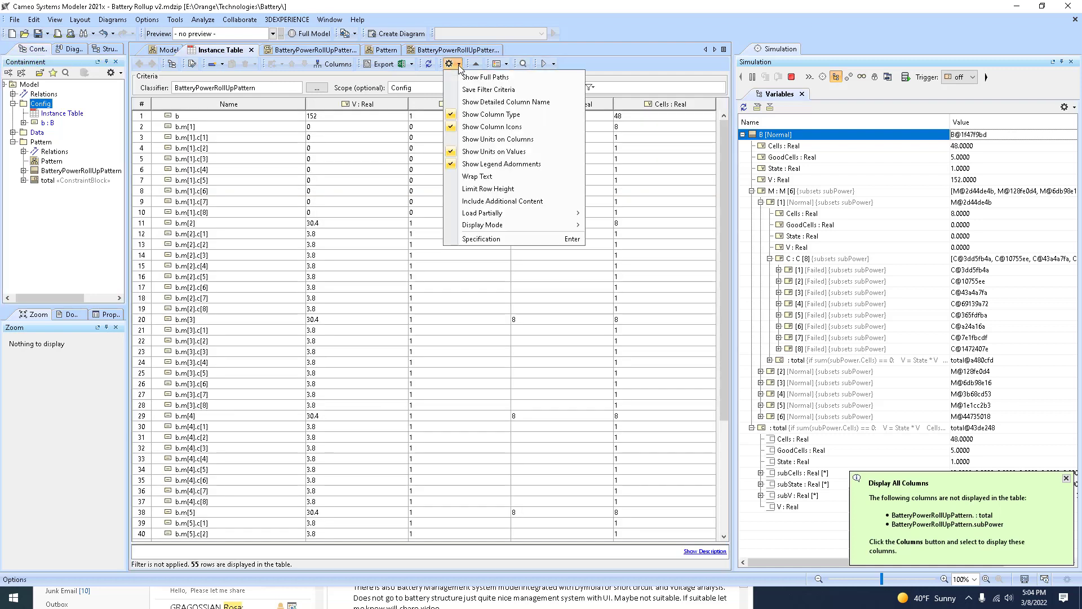
left_click(631, 240)
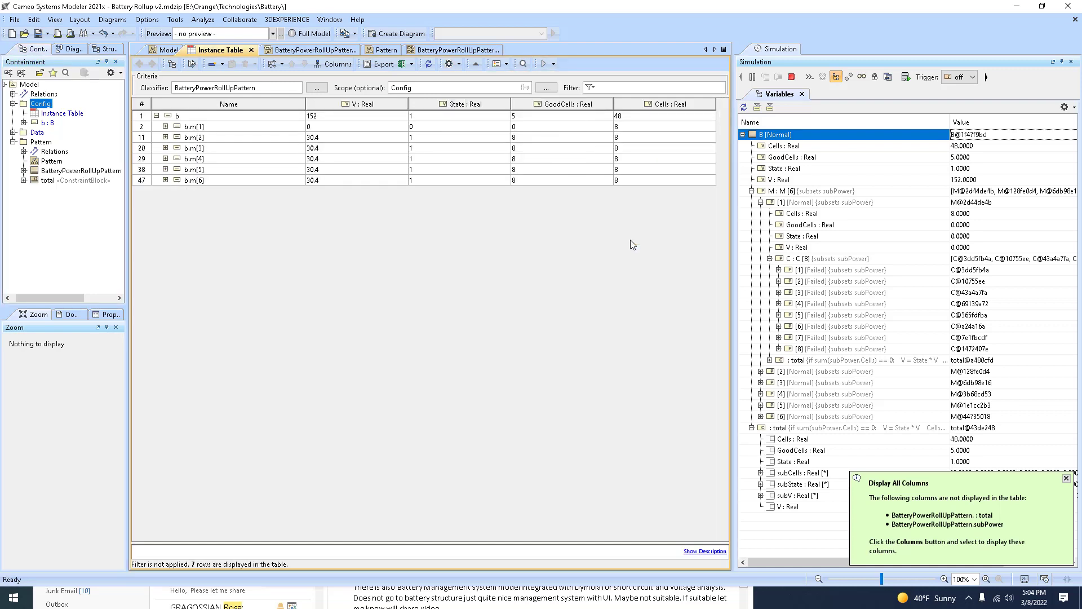
left_click(283, 66)
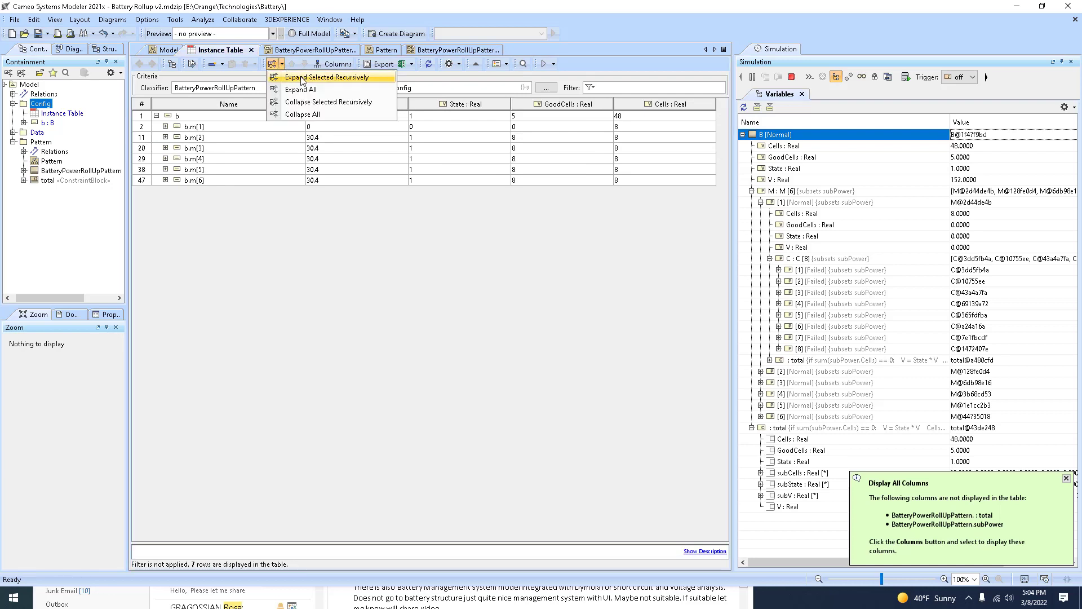
left_click(302, 90)
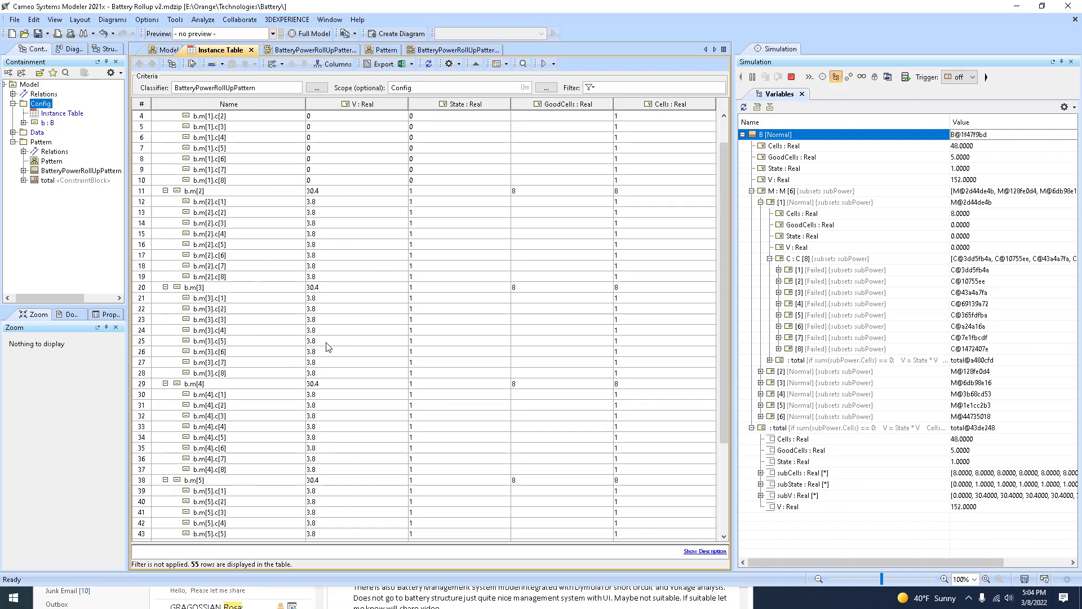
scroll(328, 349, "down", 2)
left_click(36, 104)
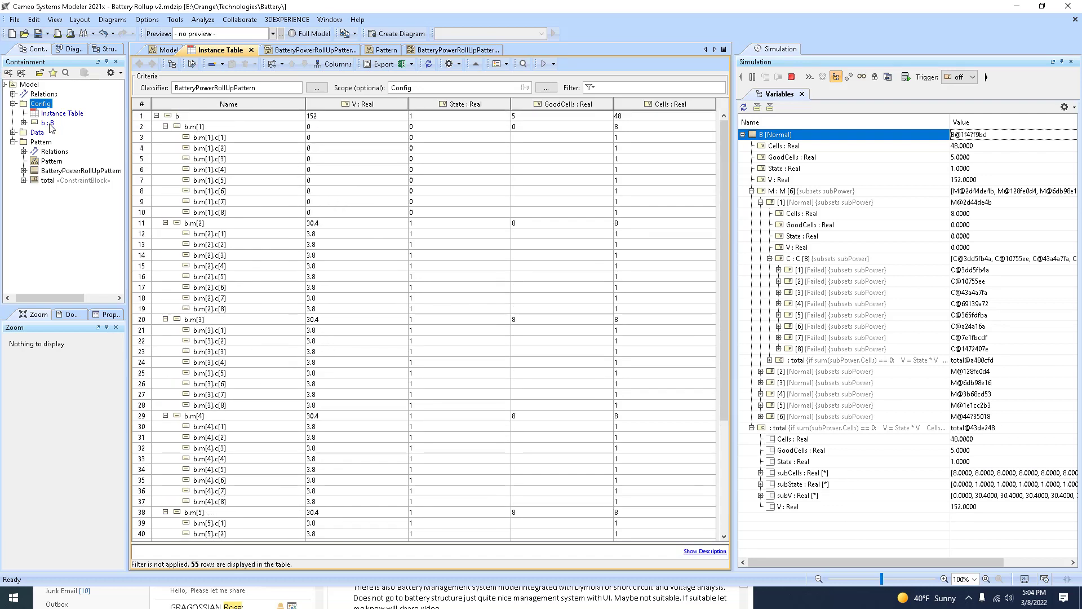